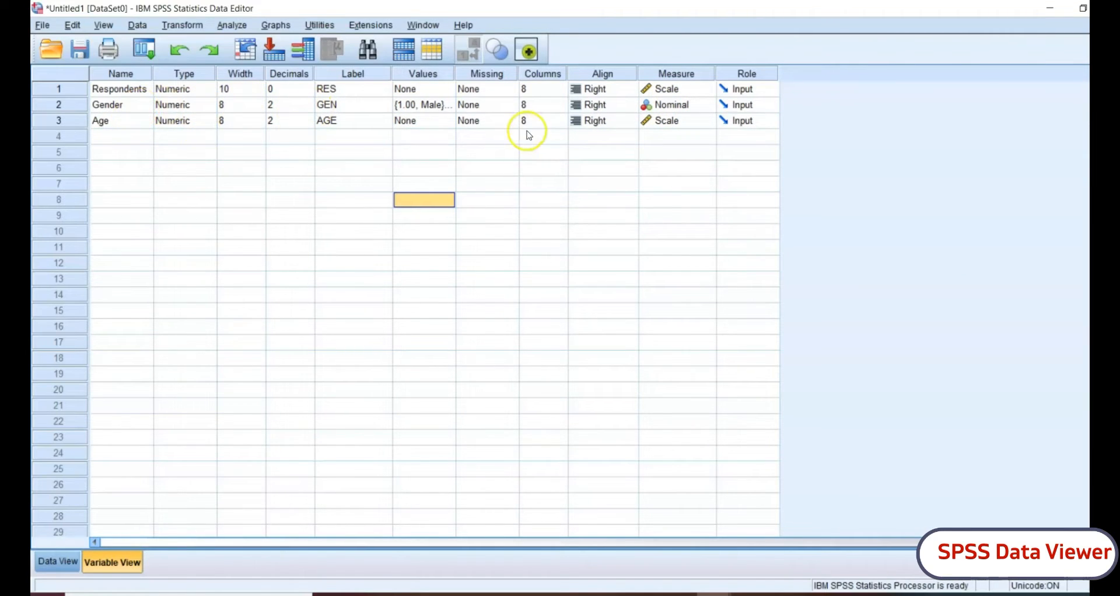
Step: In the data sheet, widen the Respondents column and enter the first case: respondent 1, gender code 1, age 20
click(53, 562)
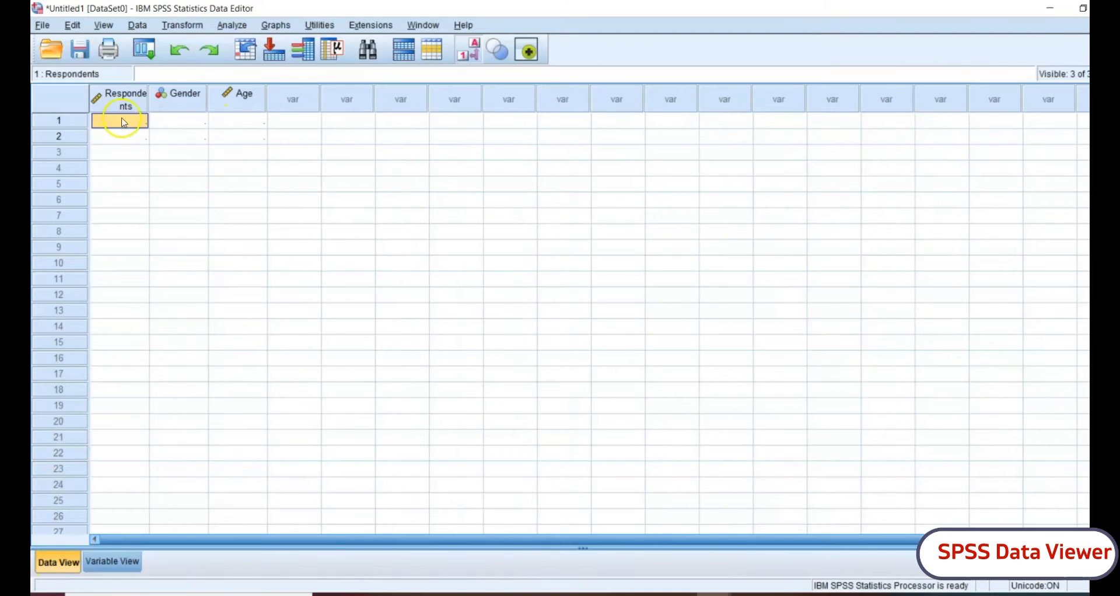
drag(149, 98, 174, 100)
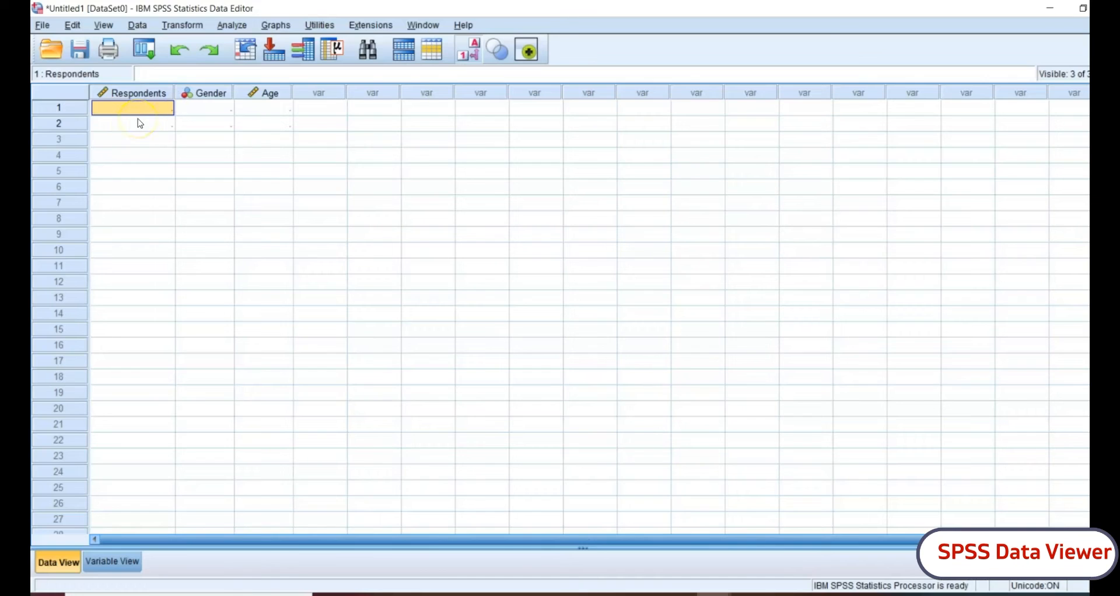
text(1)
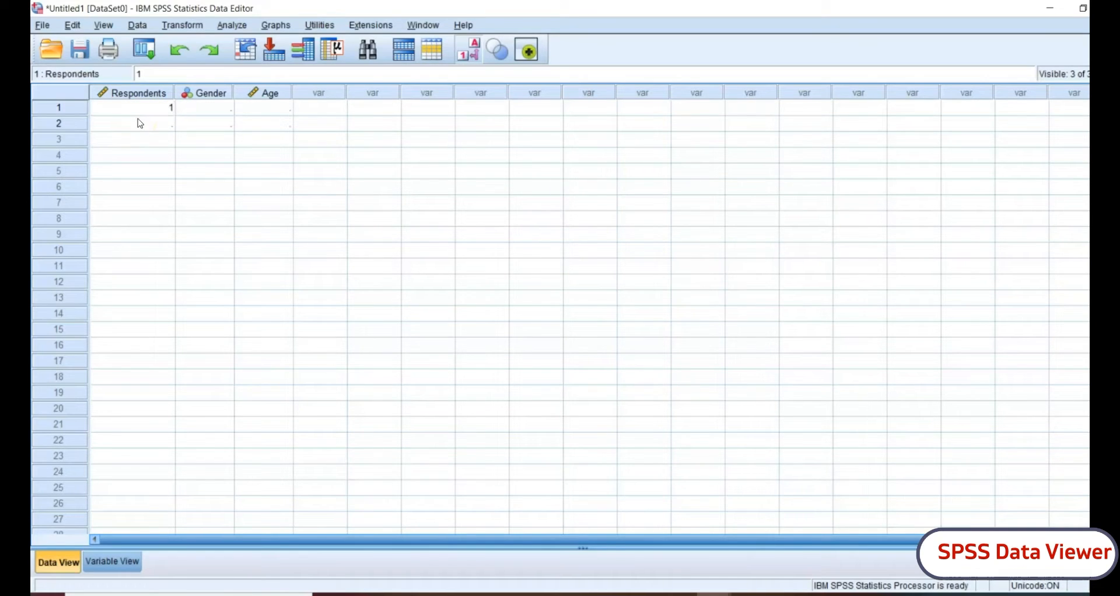
click(213, 111)
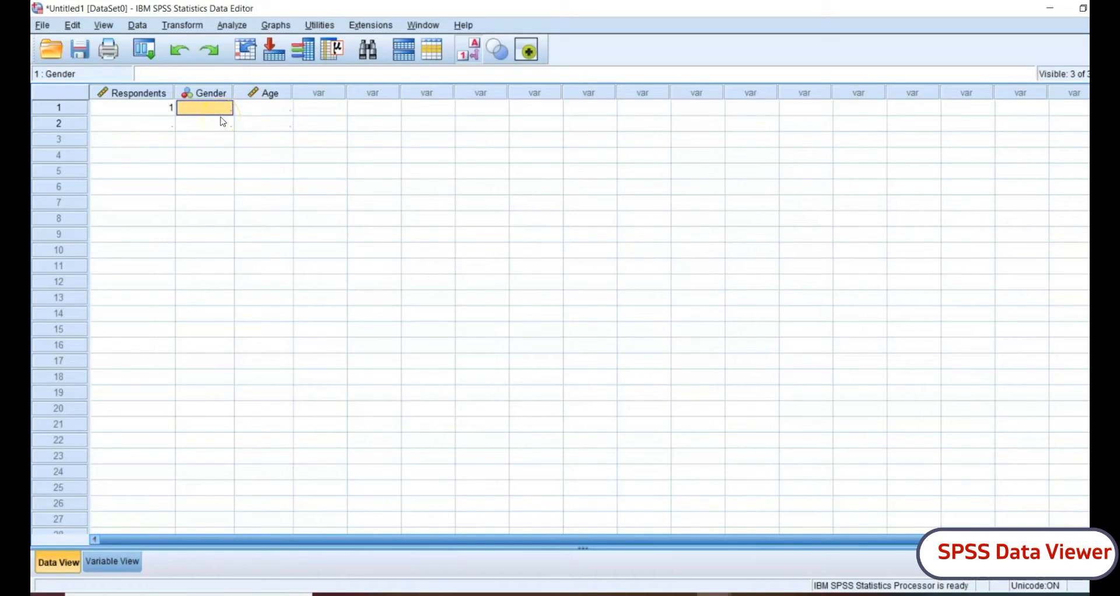
click(227, 112)
text(1)
click(267, 108)
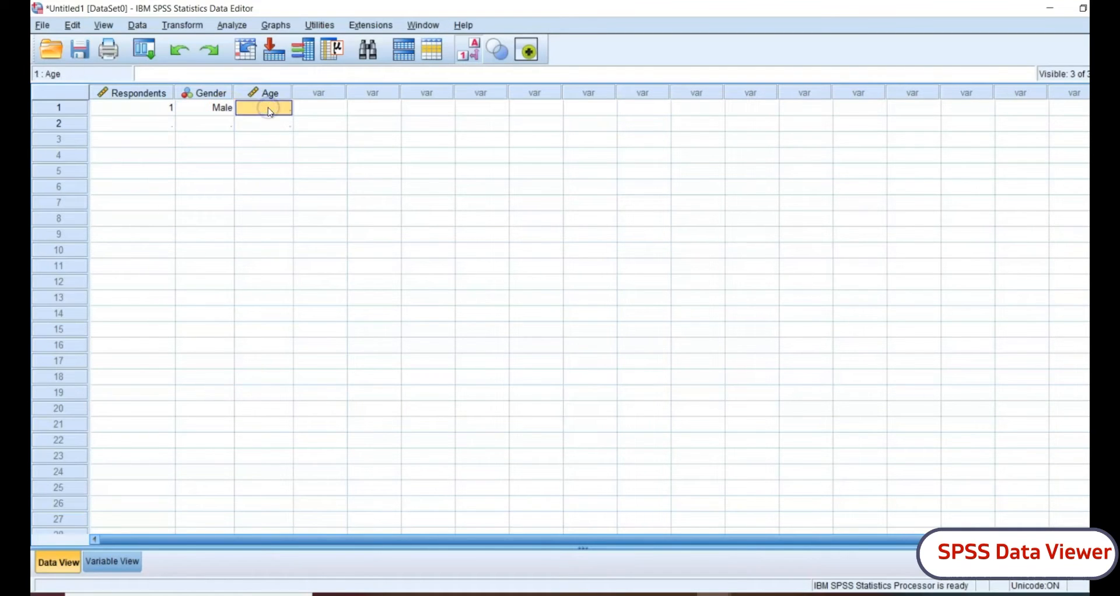
text(20)
key(Return)
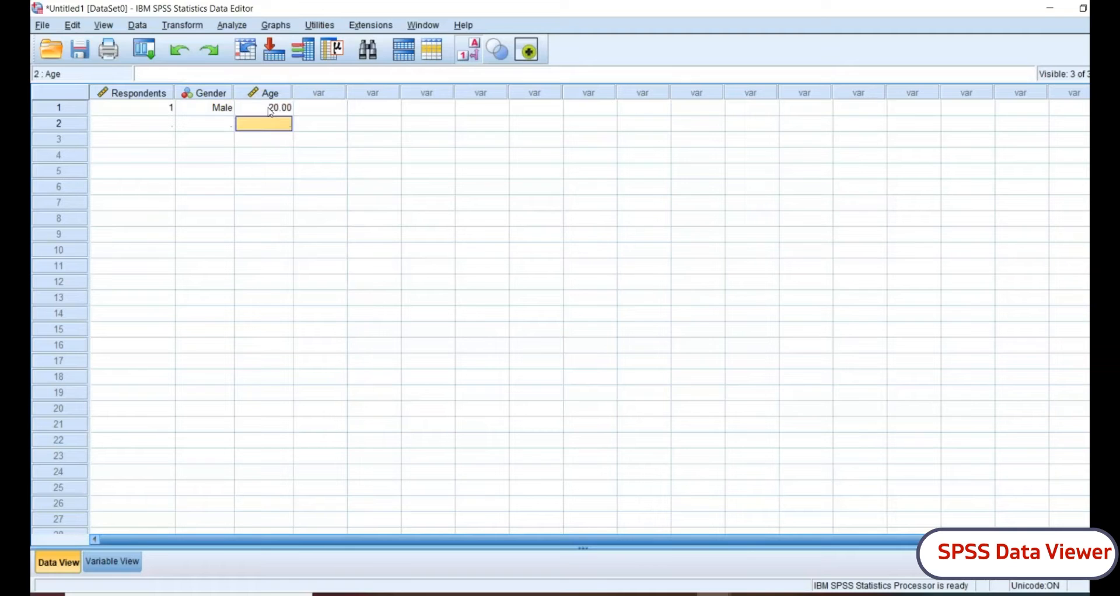
Step: Enter the second case with respondent number 2, gender code 2 and age 21
click(151, 123)
text(2)
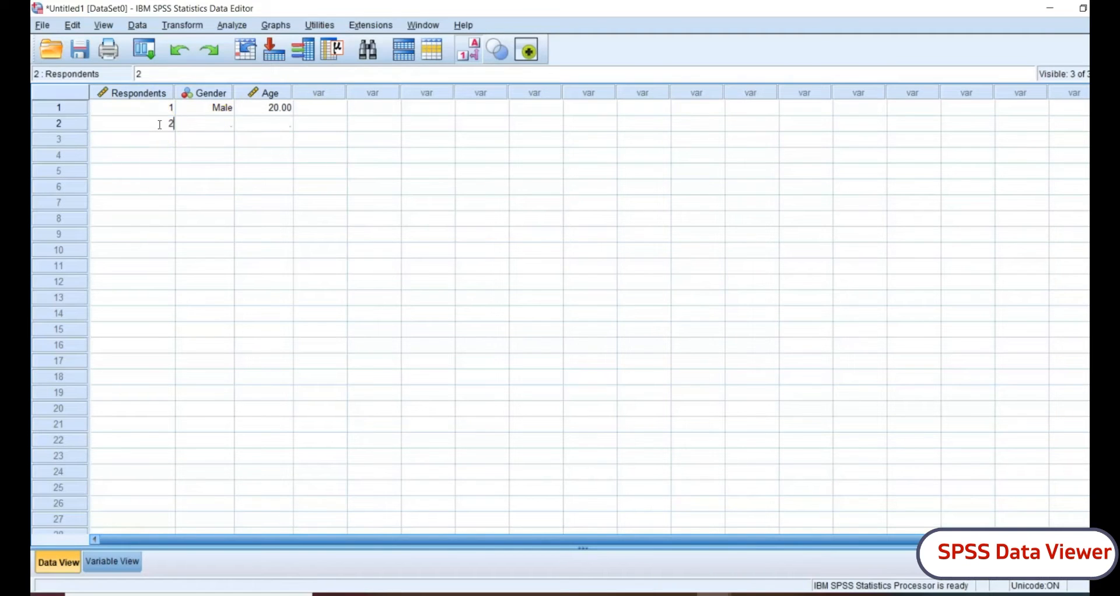
click(227, 125)
click(224, 129)
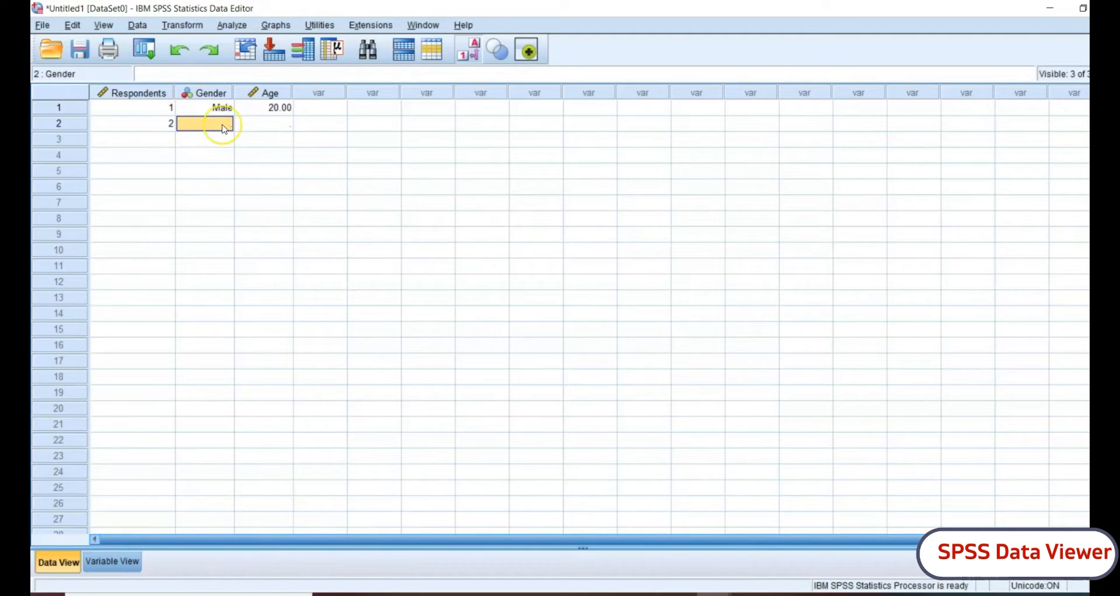
text(2)
key(Tab)
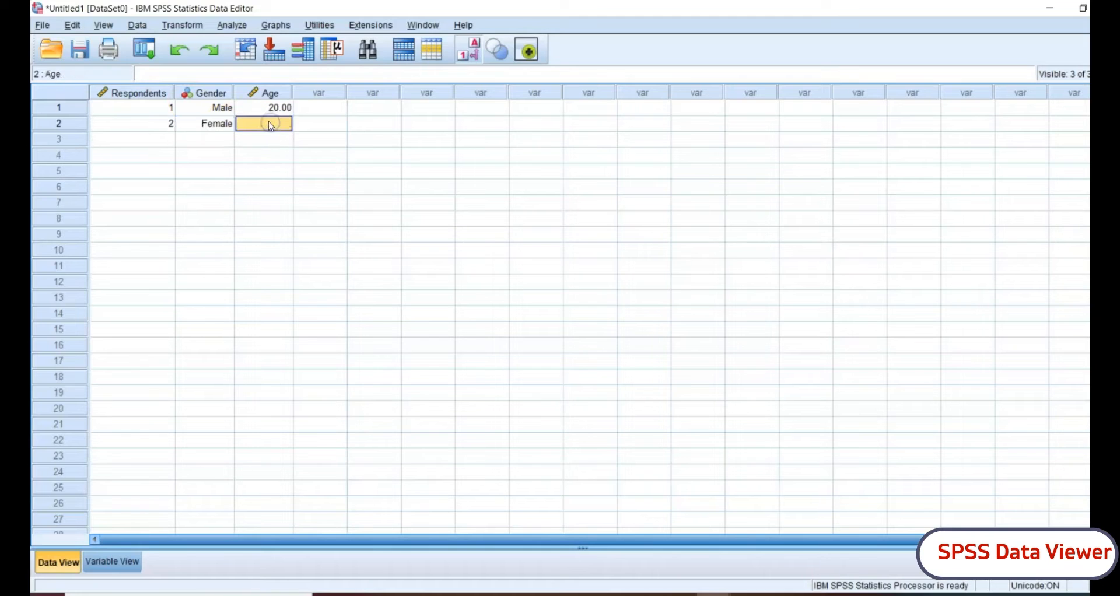
text(21)
click(232, 177)
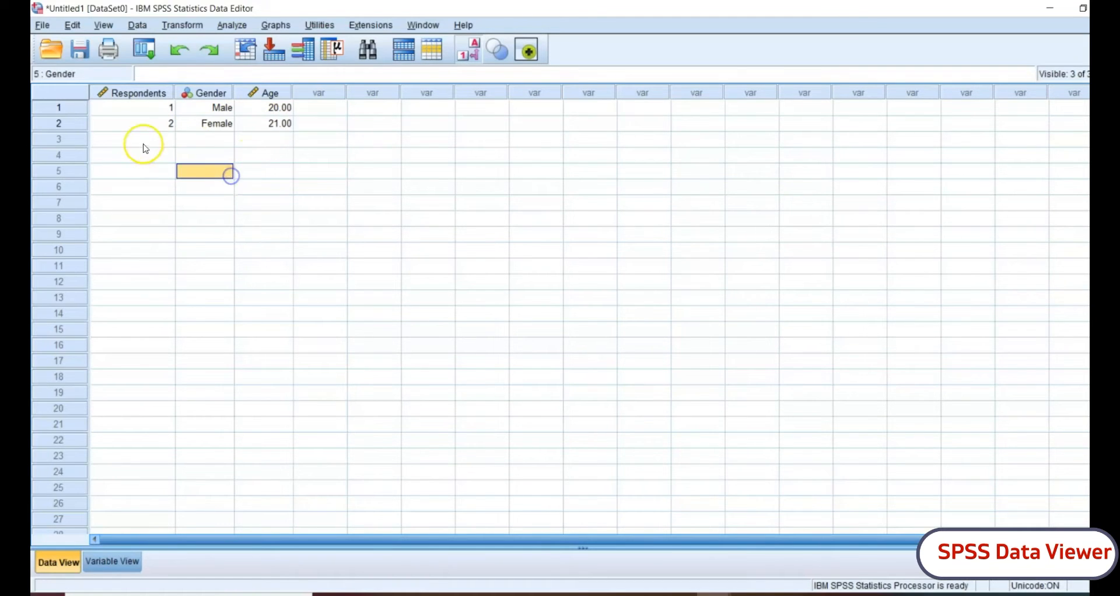
Step: Enter the third case with respondent number 3, gender code 1 and age 22
click(150, 141)
text(3)
click(208, 140)
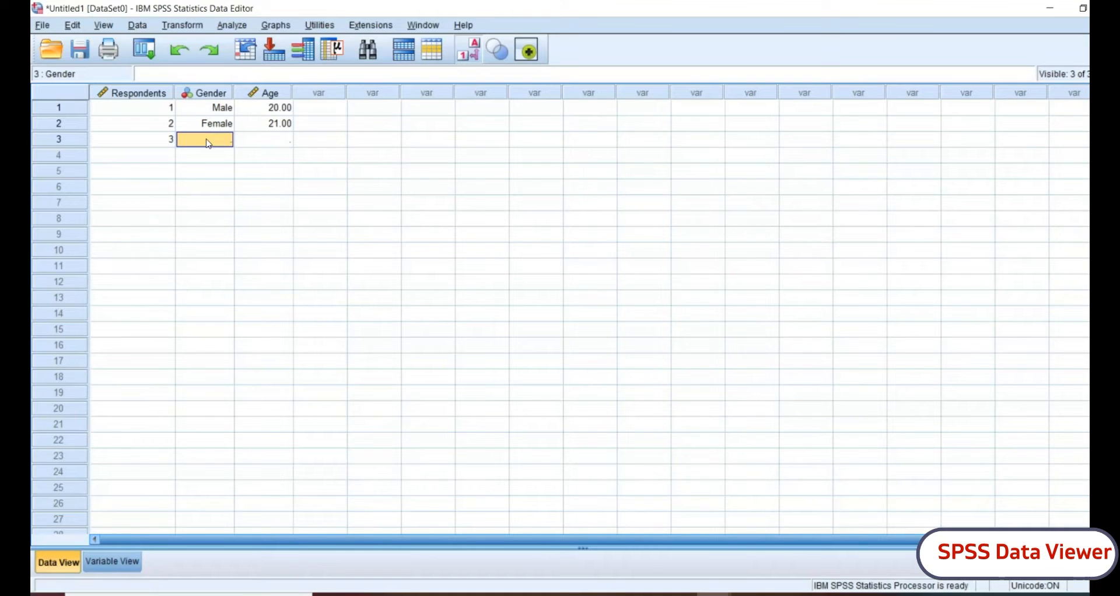
text(1)
click(276, 139)
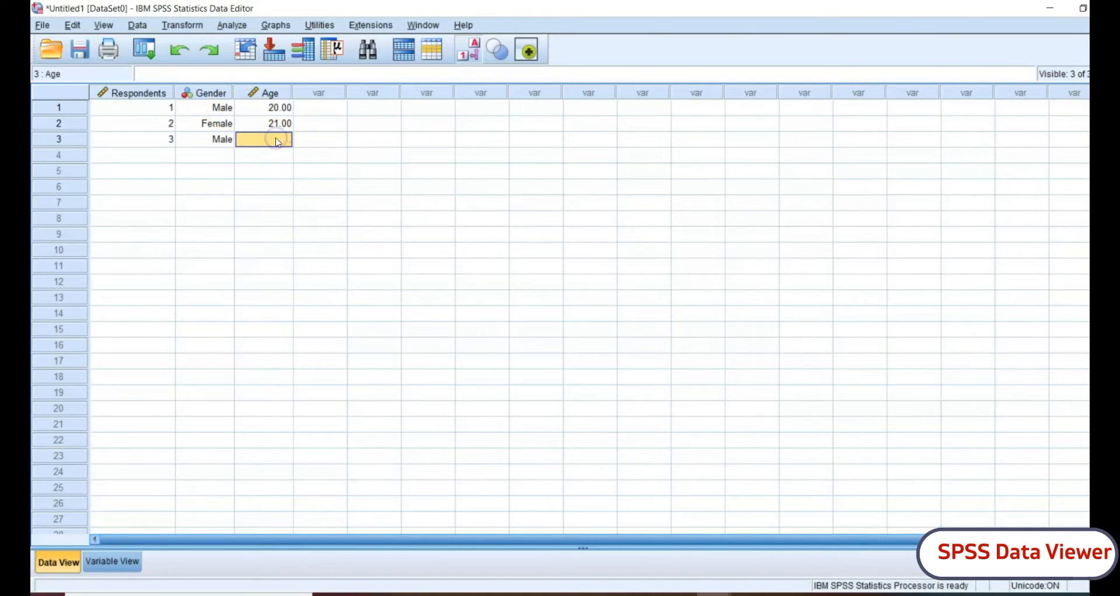
text(22)
click(257, 178)
Step: Enter the fourth case with respondent number 4, gender code 2 and age 21
click(169, 155)
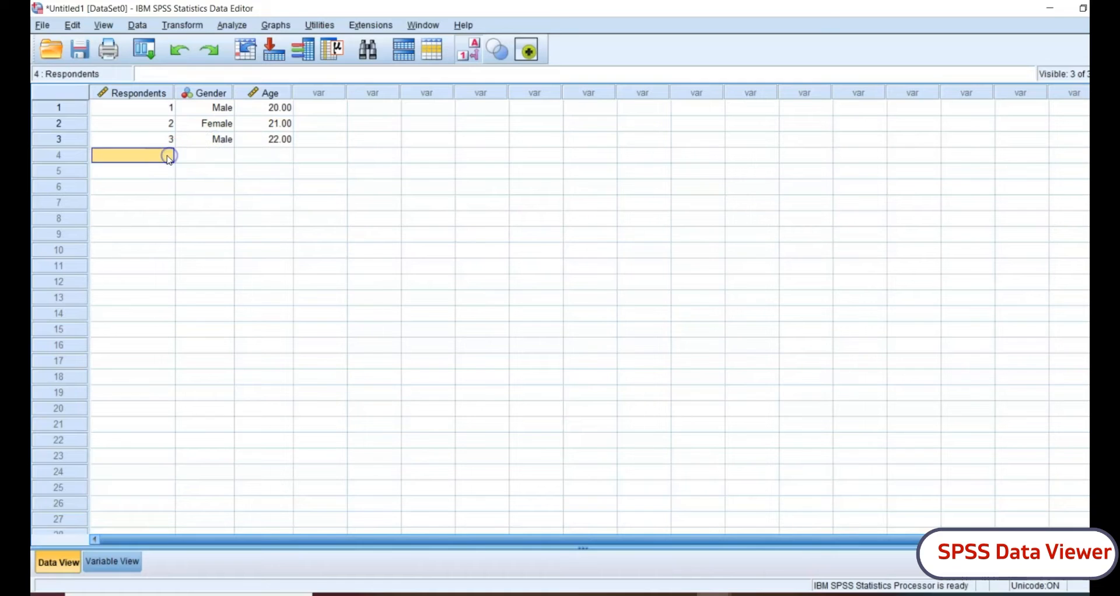
text(4)
click(208, 159)
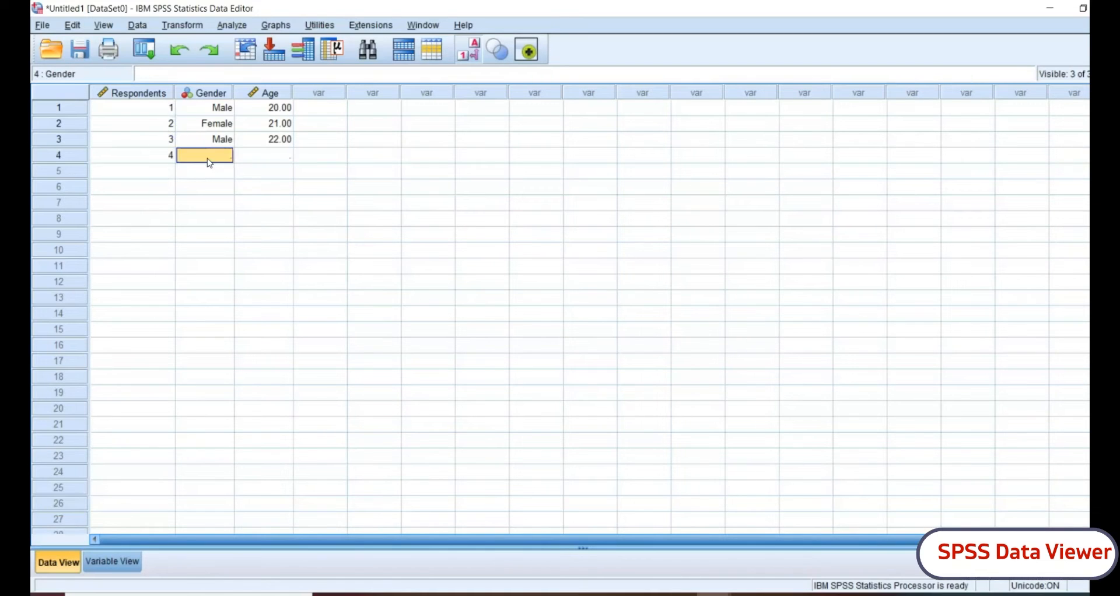
text(2)
click(270, 155)
text(21)
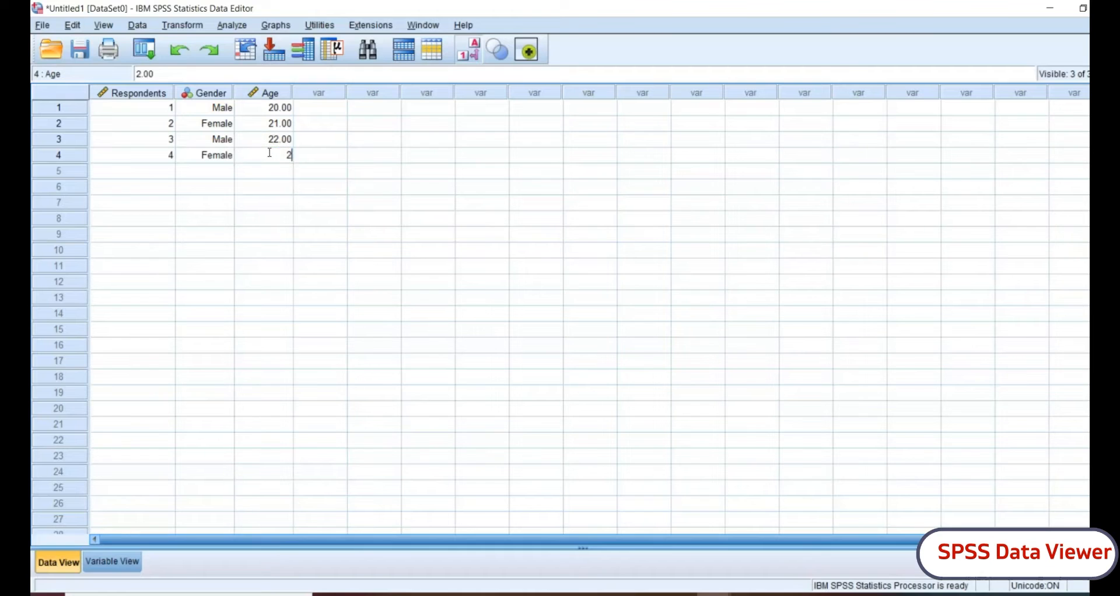
click(320, 203)
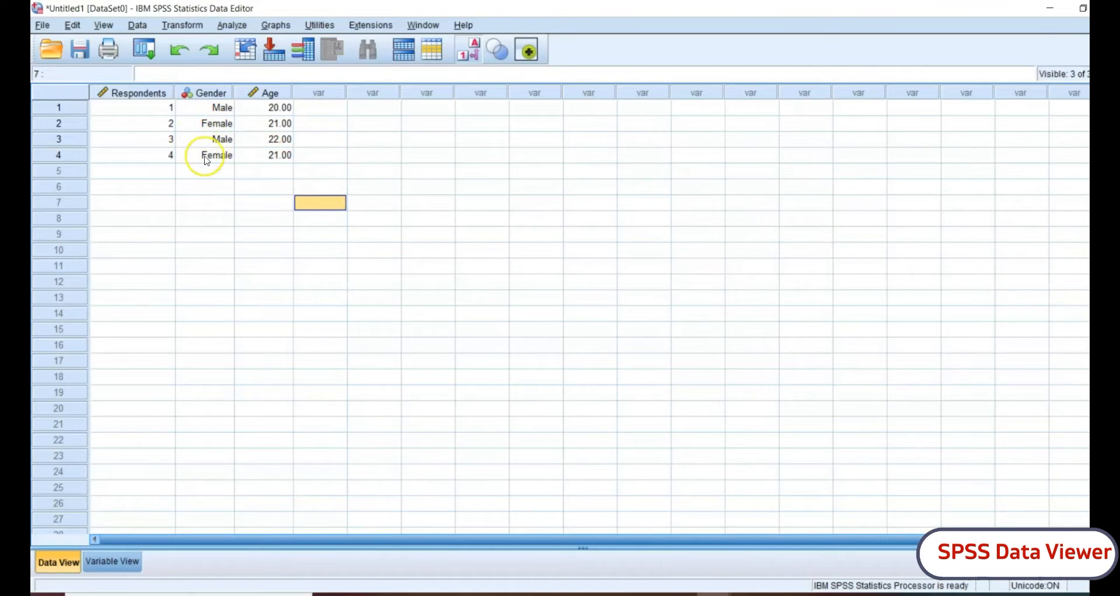
Step: Toggle the Gender column between numeric codes and value labels several times, finishing with the Male and Female labels displayed
click(471, 56)
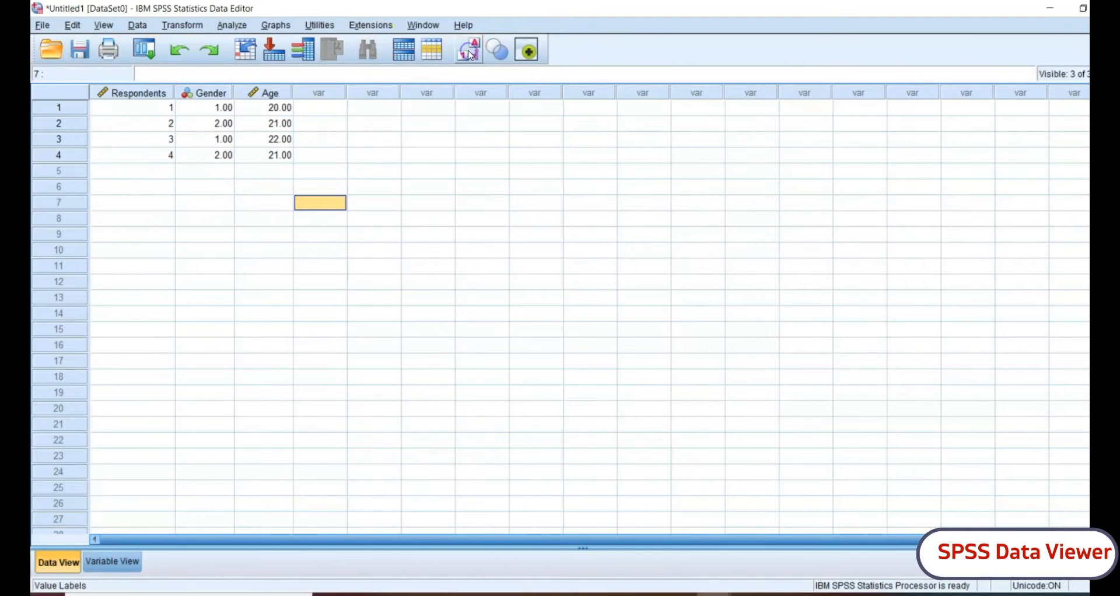
click(471, 55)
click(471, 55)
click(471, 56)
click(472, 56)
click(471, 55)
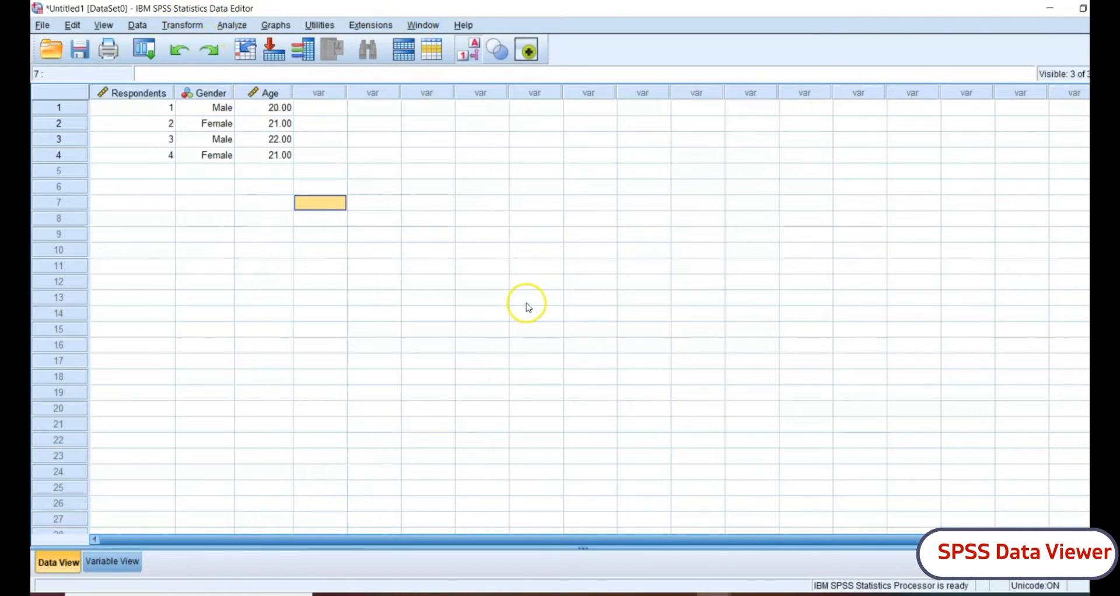
Step: Bring the Output2 viewer window to the front and reposition it over the data sheet to examine its log
click(713, 592)
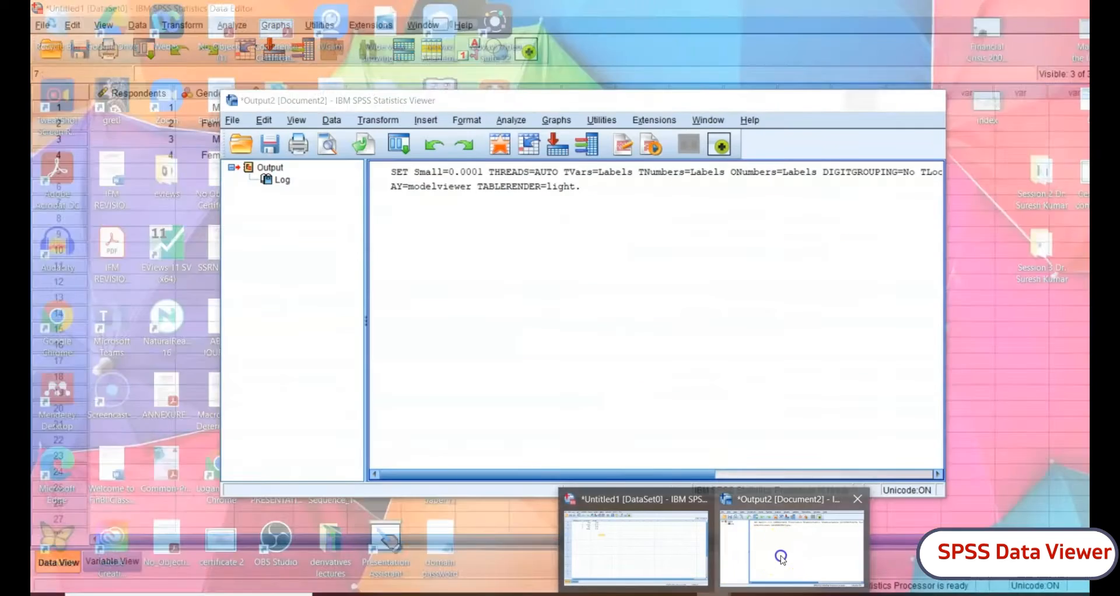
click(780, 549)
drag(892, 169, 884, 145)
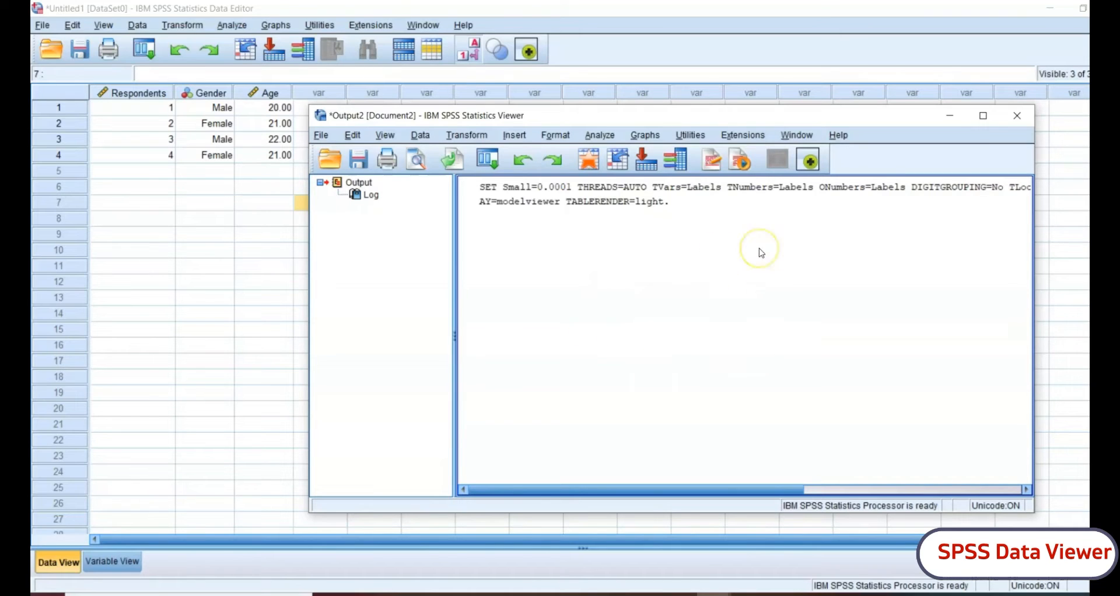
Step: Return to the data editor and set up a Descriptives analysis with Gender and Age as variables, keeping the statistics options as they are
click(244, 205)
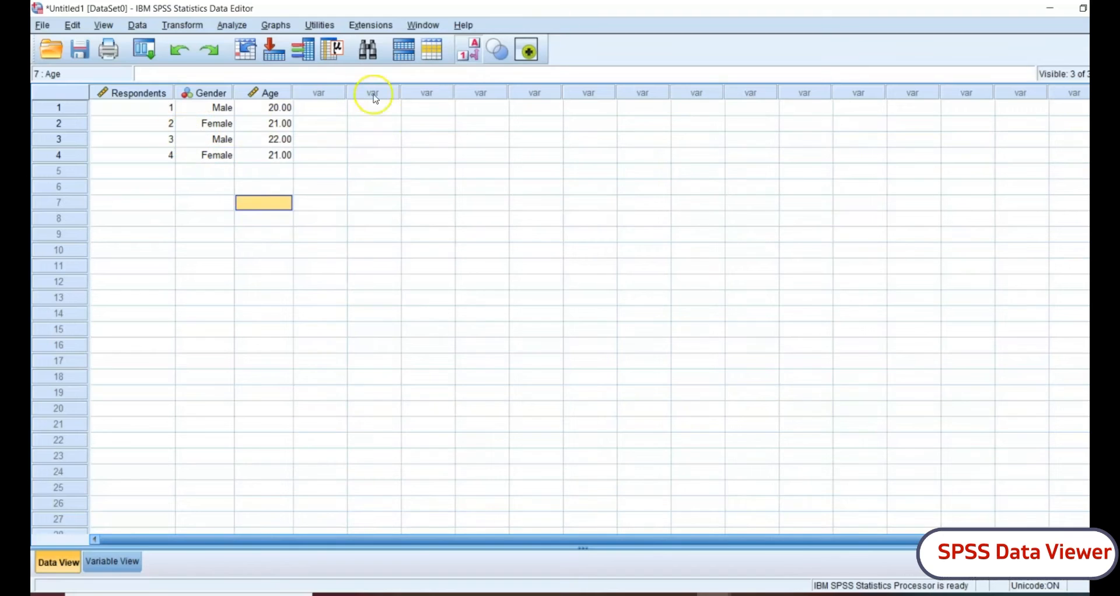
click(238, 27)
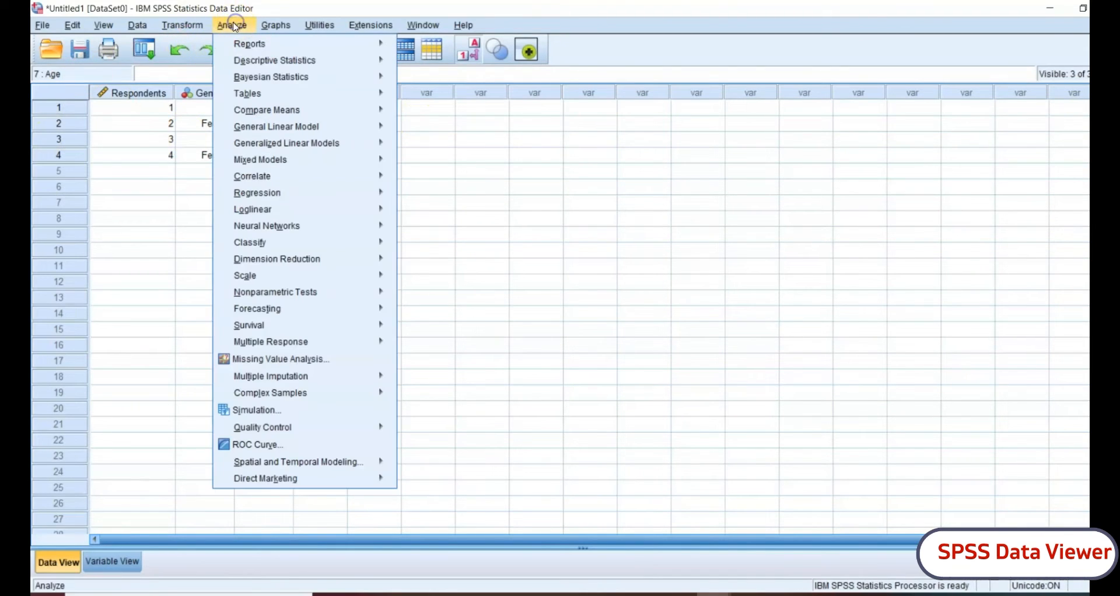
mouse_move(272, 60)
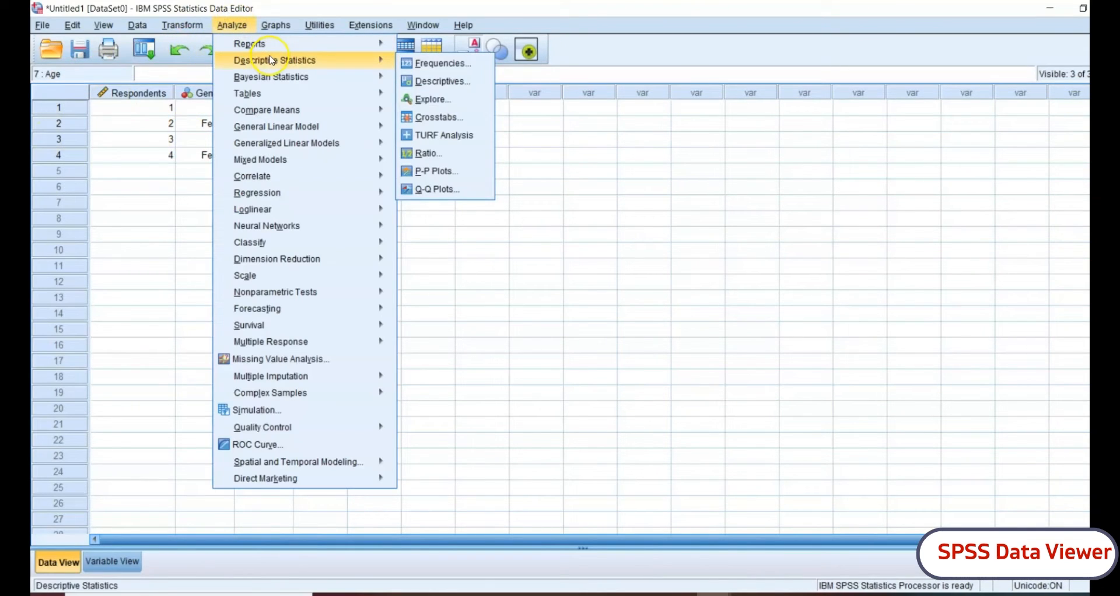
click(438, 81)
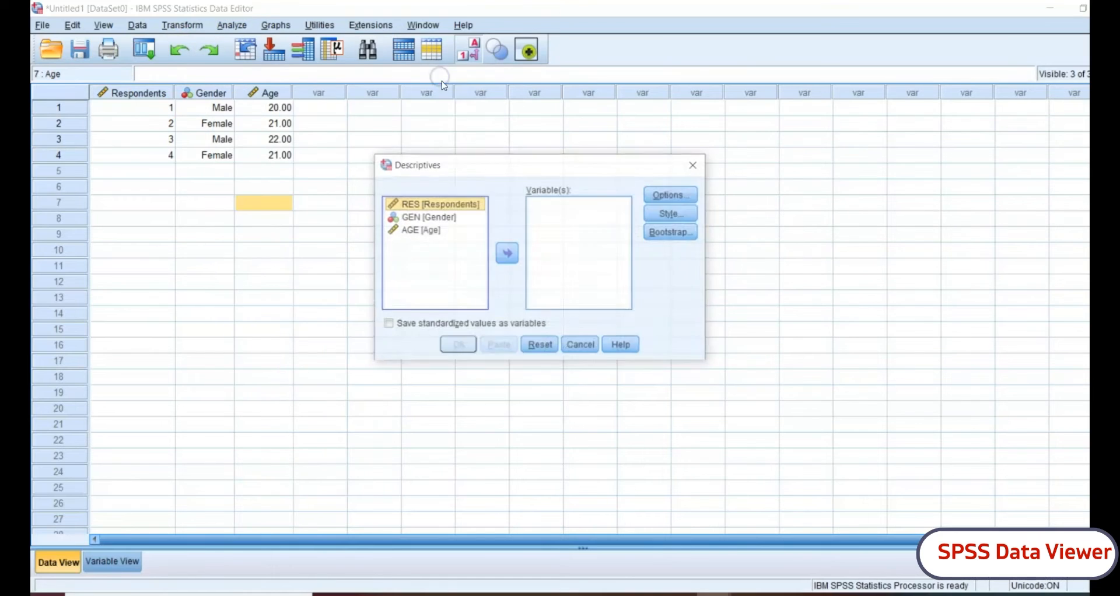
click(450, 220)
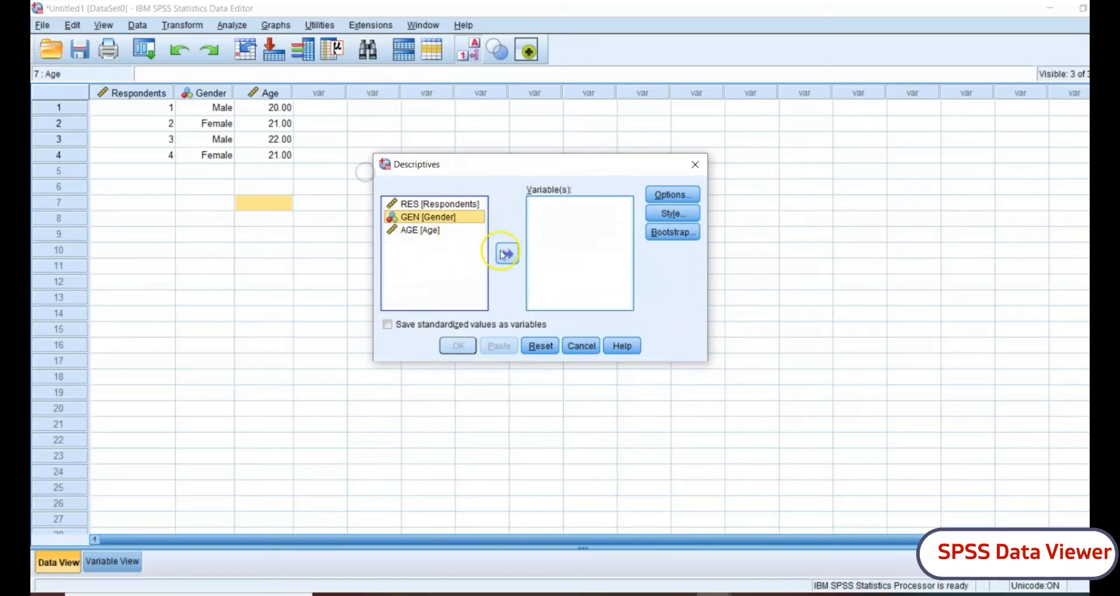
click(506, 254)
click(431, 219)
click(507, 257)
click(672, 195)
click(638, 342)
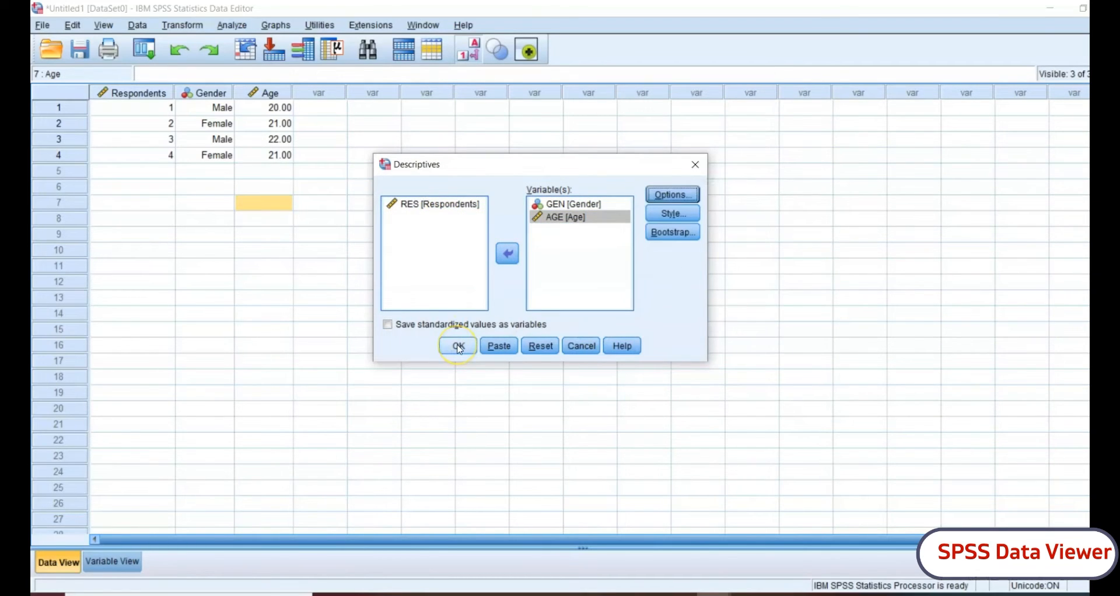
Step: Add Respondents to the Descriptives variables and run the analysis
click(451, 204)
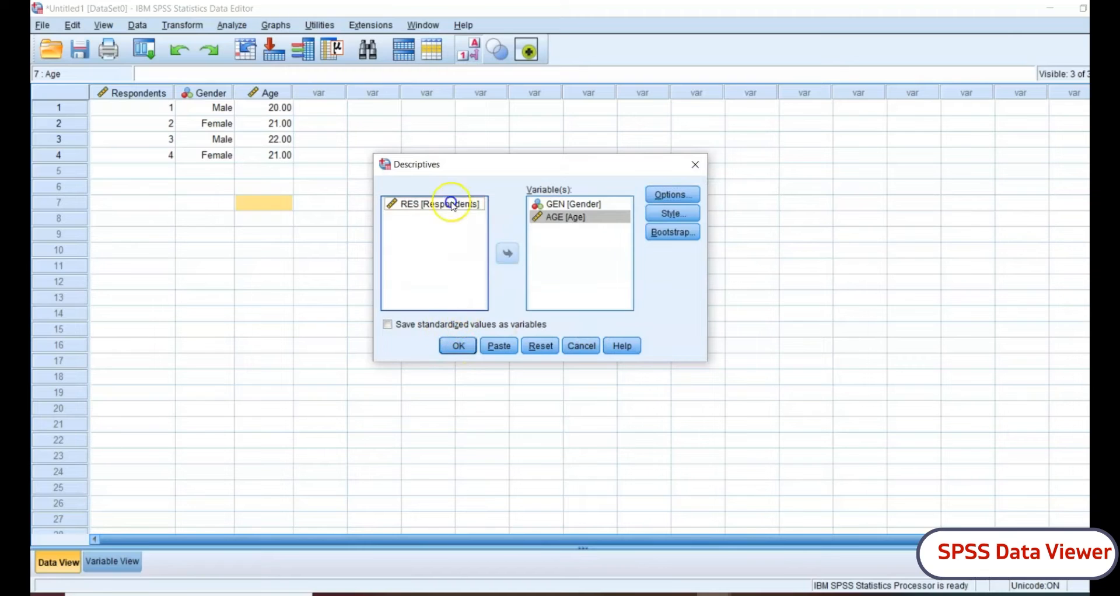
click(508, 254)
click(458, 346)
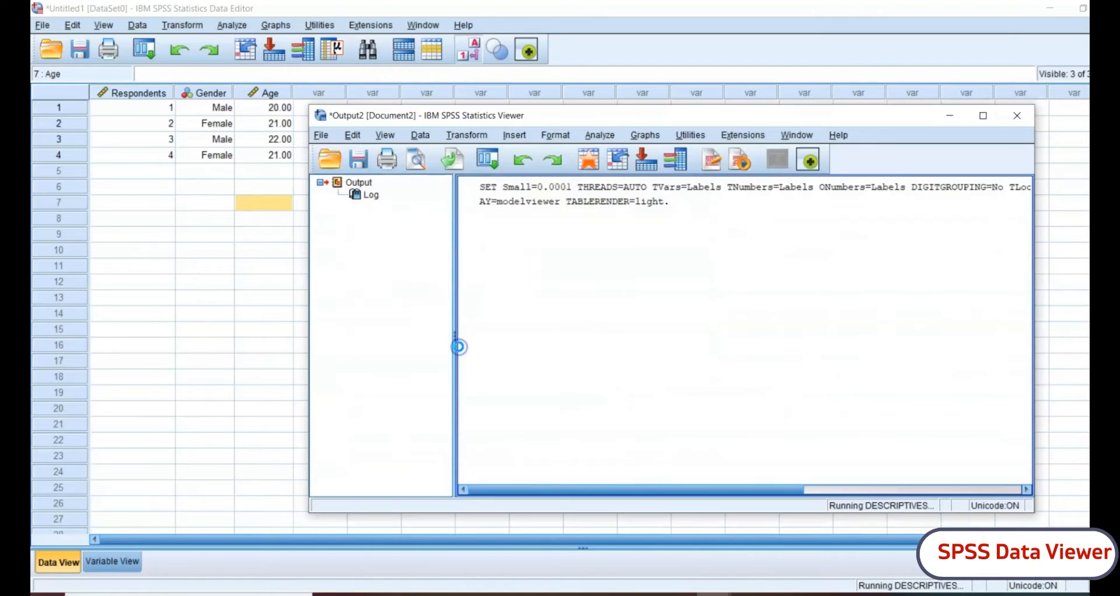
Step: Reposition the output viewer and examine the Log, Active Dataset and Descriptive Statistics items through its outline
scroll(729, 373, right, 5)
scroll(729, 373, left, 5)
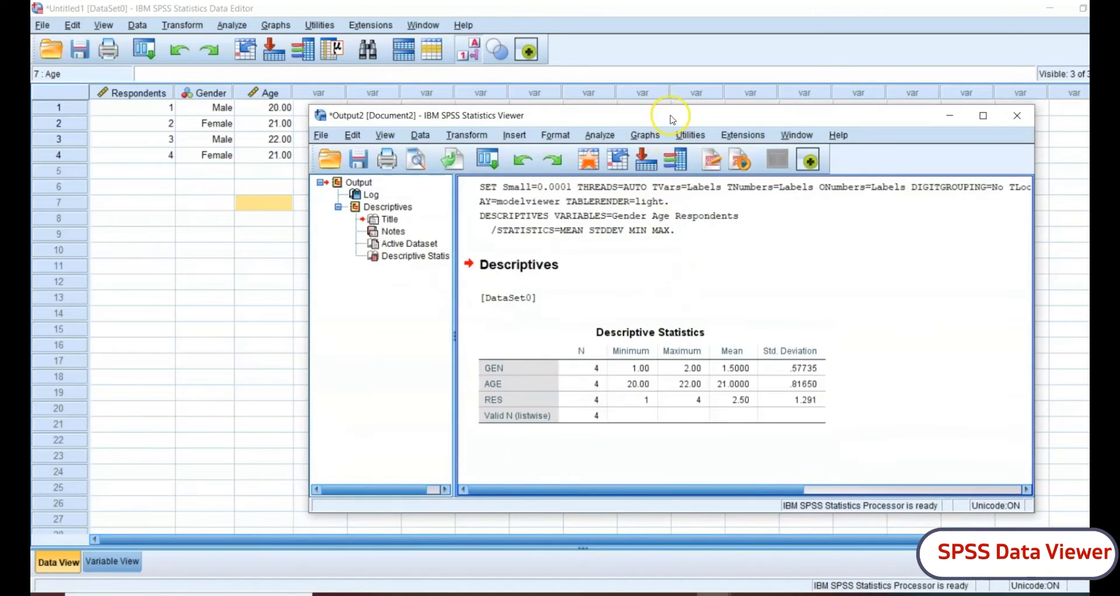
drag(673, 115, 622, 101)
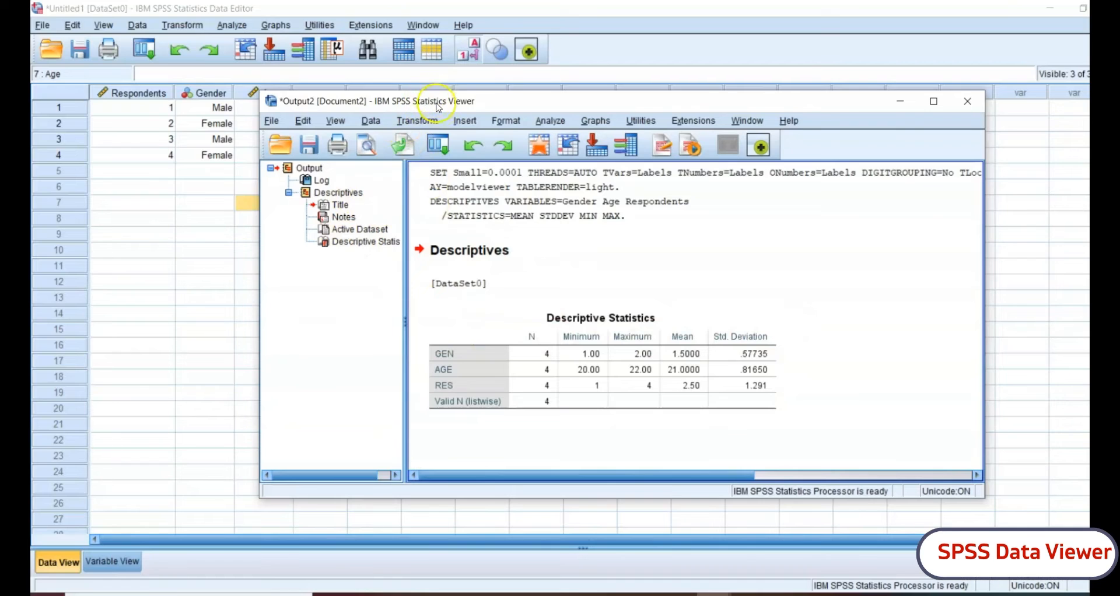
drag(500, 103, 475, 110)
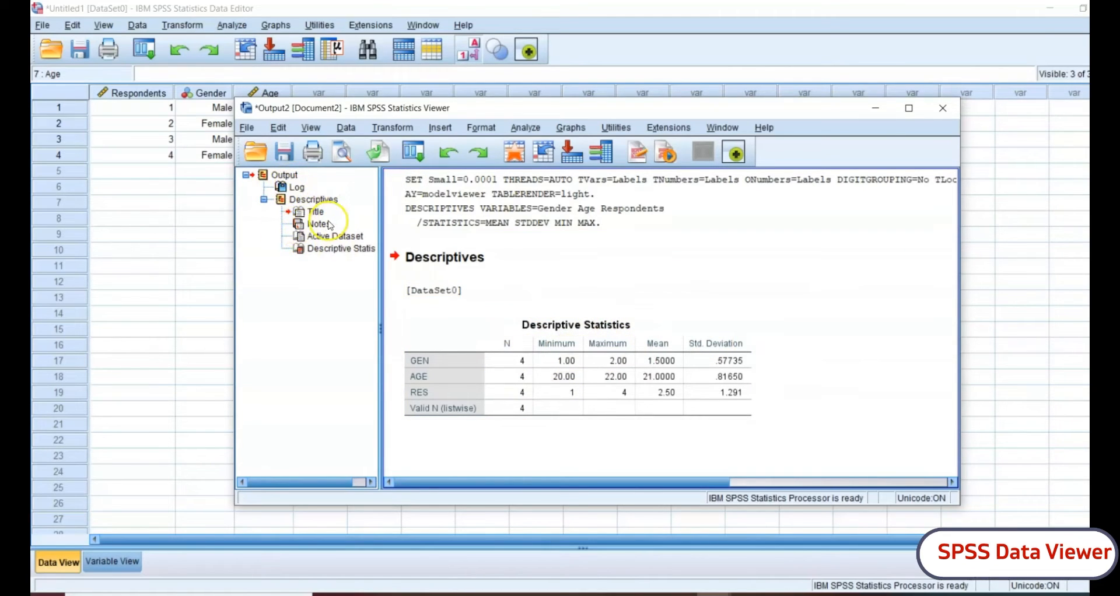
click(293, 188)
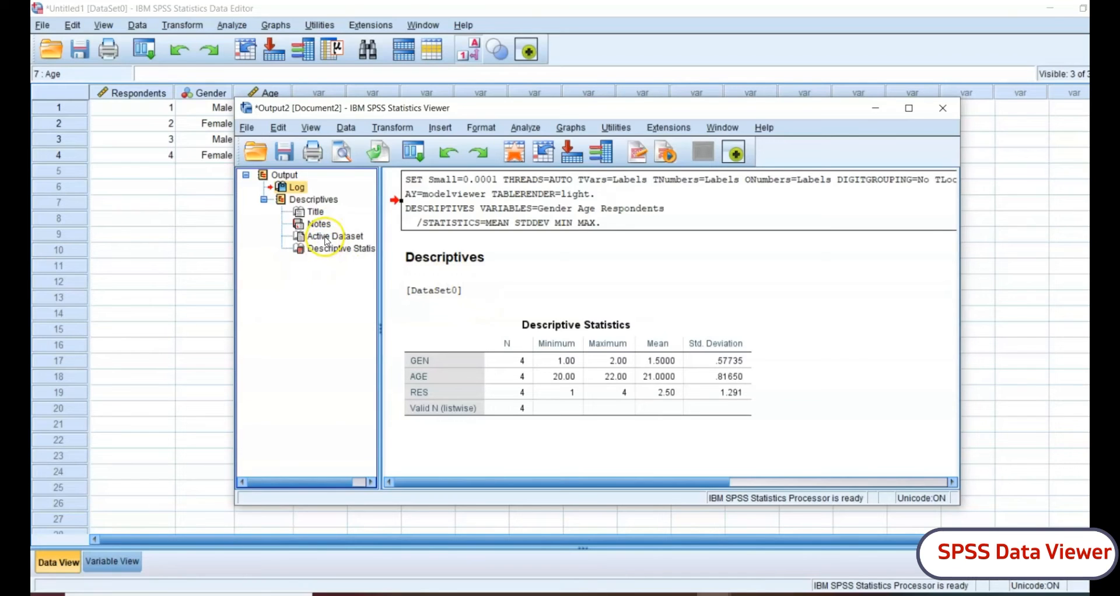
click(325, 236)
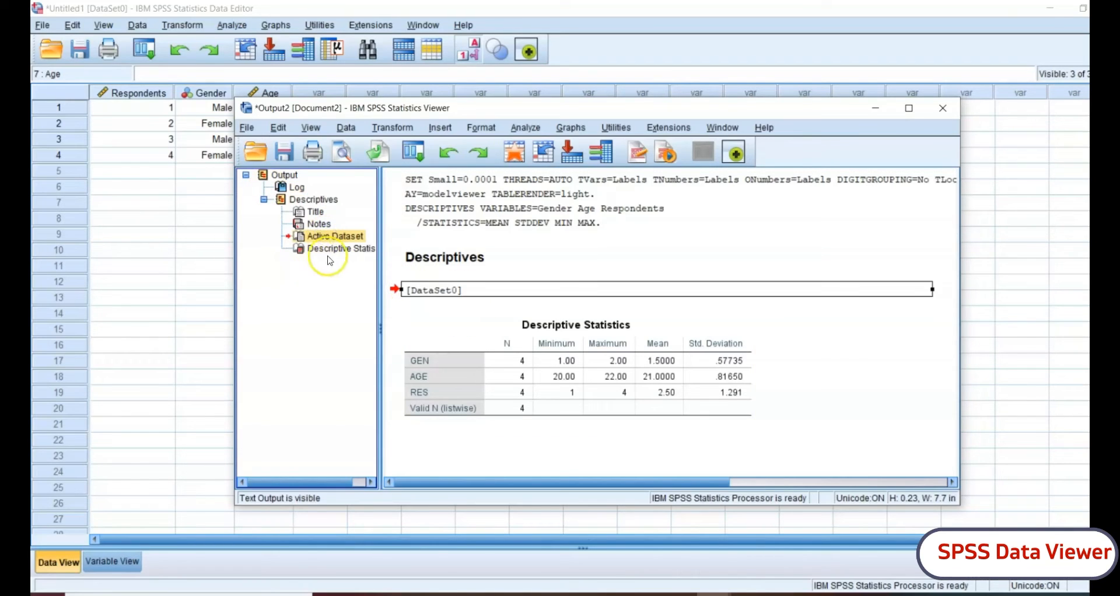
click(336, 251)
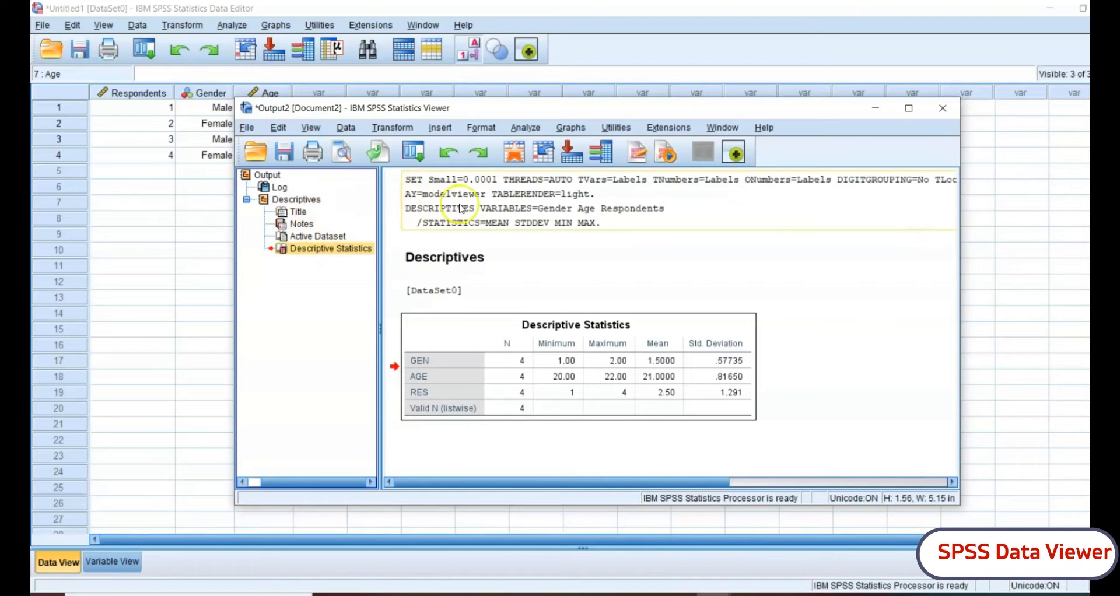
Step: Hide the Log item in the output document
double_click(265, 187)
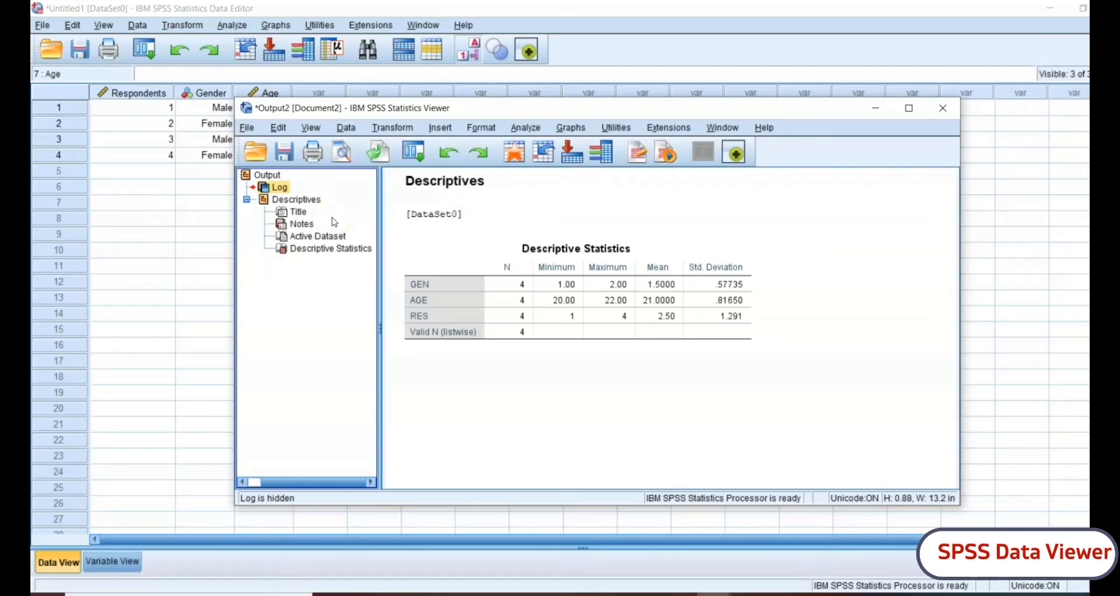
Step: Reposition the output viewer and insert a new heading after the Log item
drag(519, 106, 546, 127)
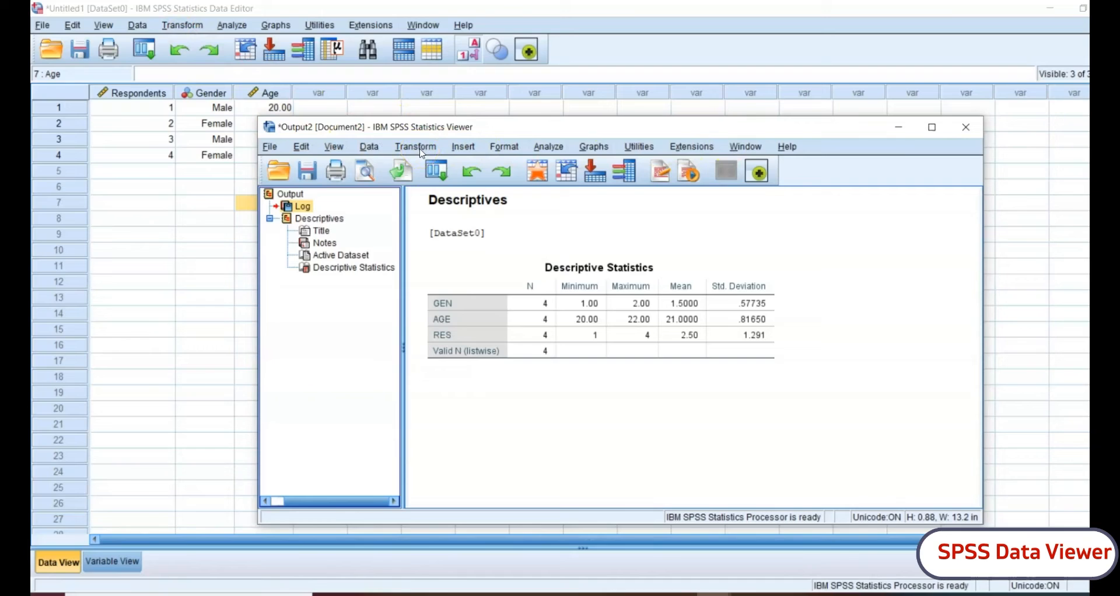
click(454, 135)
click(475, 136)
click(527, 160)
click(475, 149)
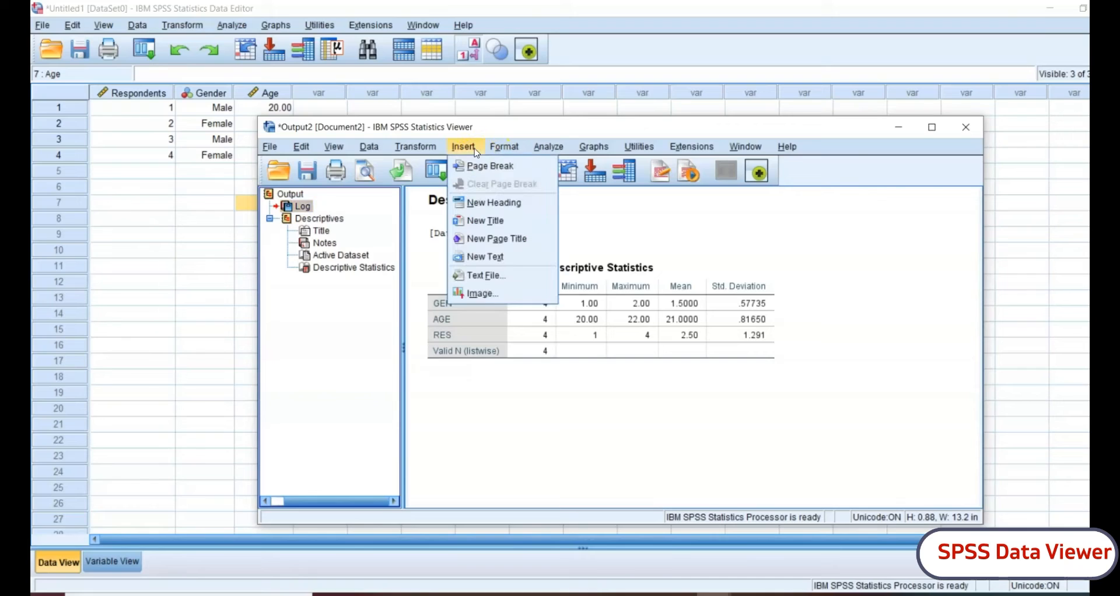
click(493, 211)
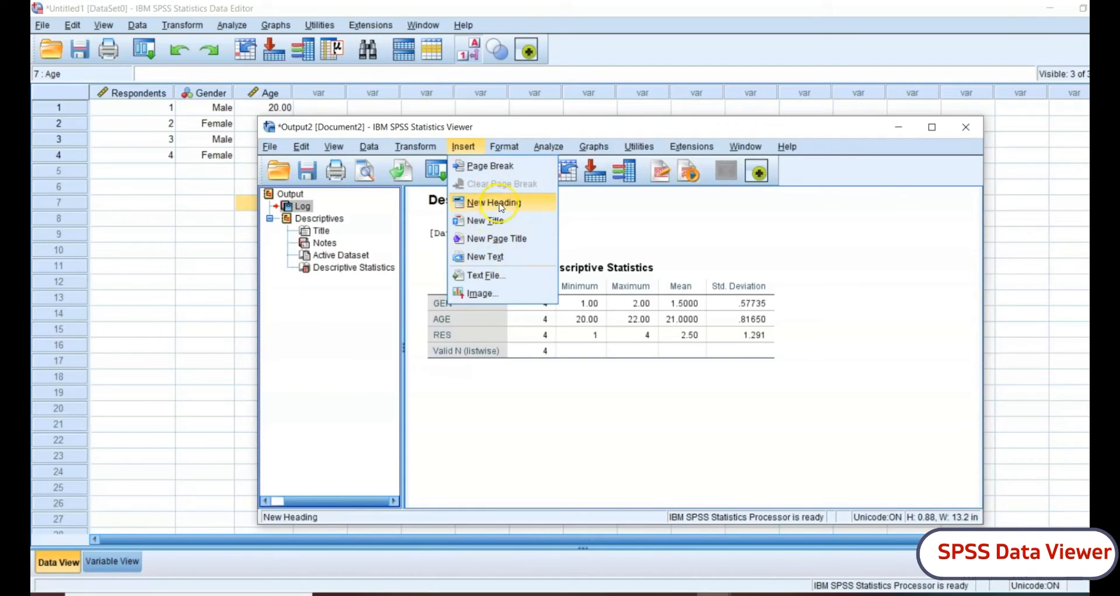
click(506, 205)
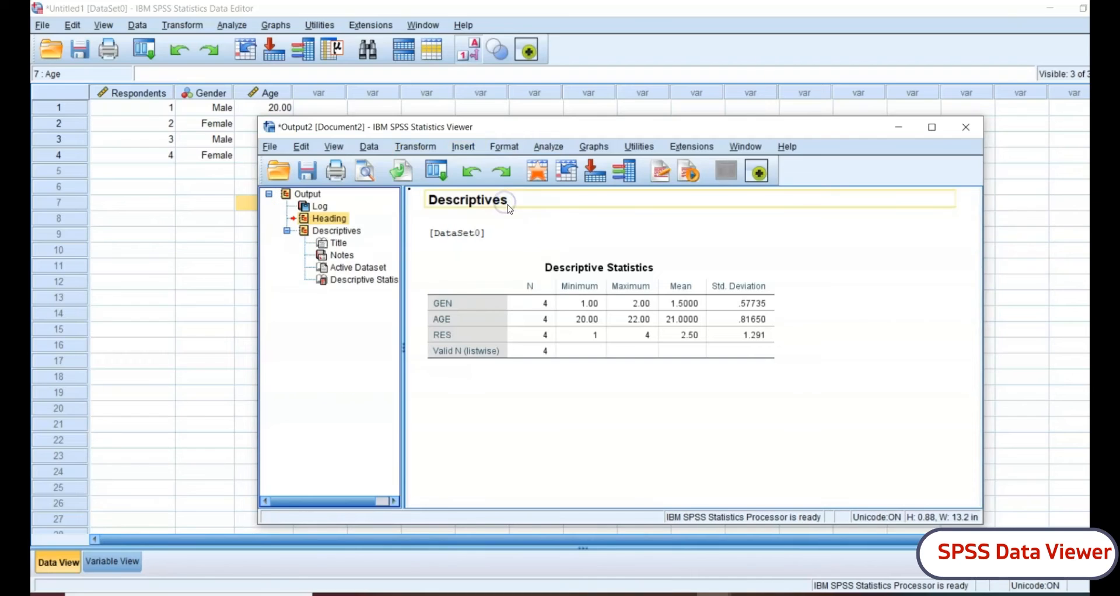
Step: Examine the Descriptives title and the new Heading item through the document and its outline
click(523, 206)
click(517, 230)
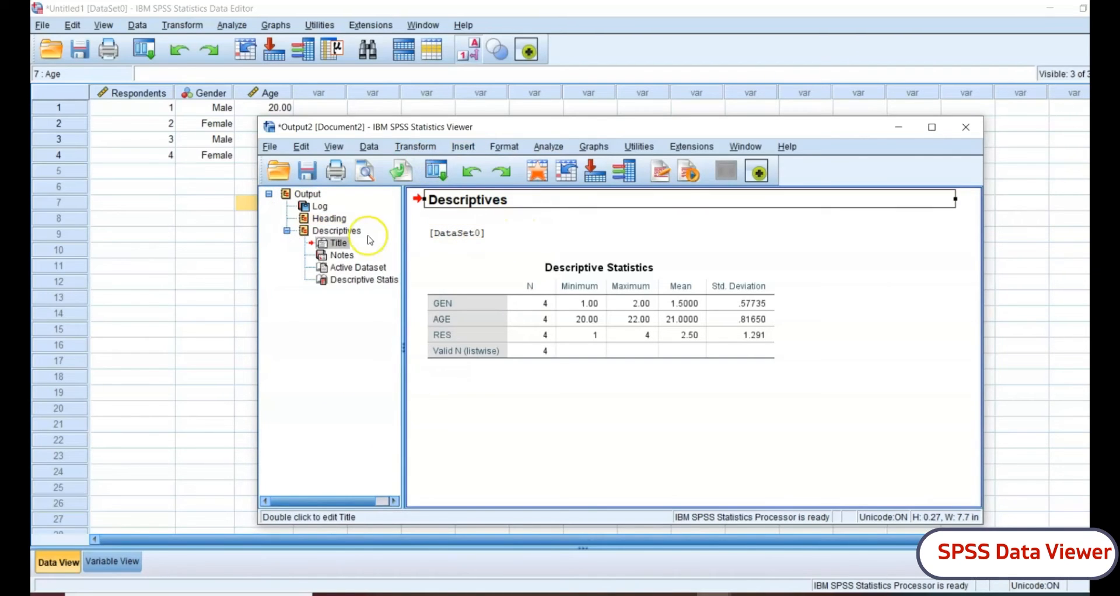
click(479, 223)
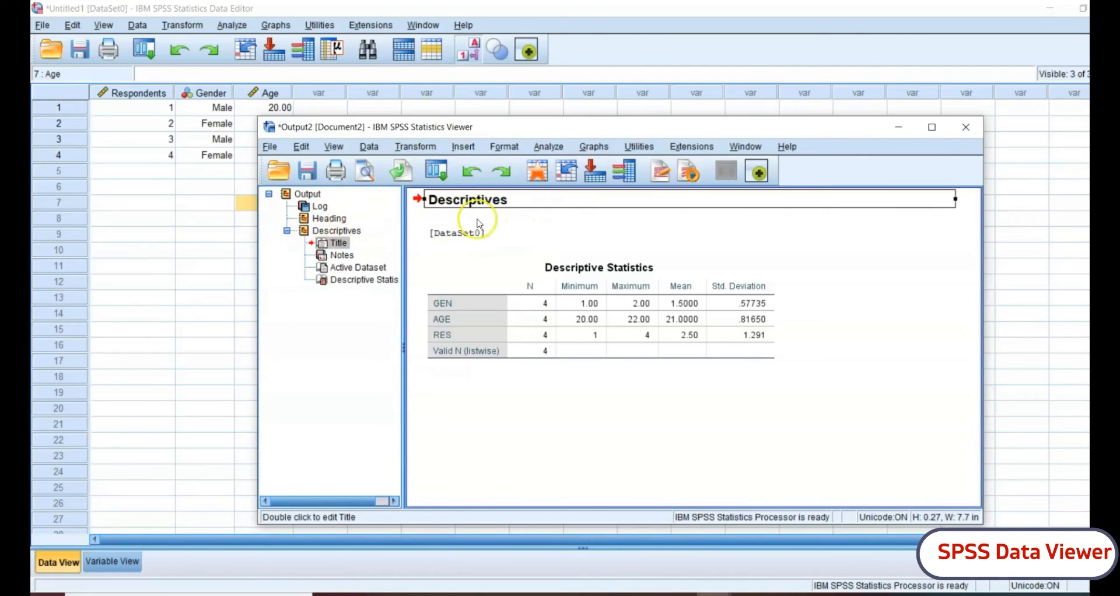
click(311, 219)
click(327, 224)
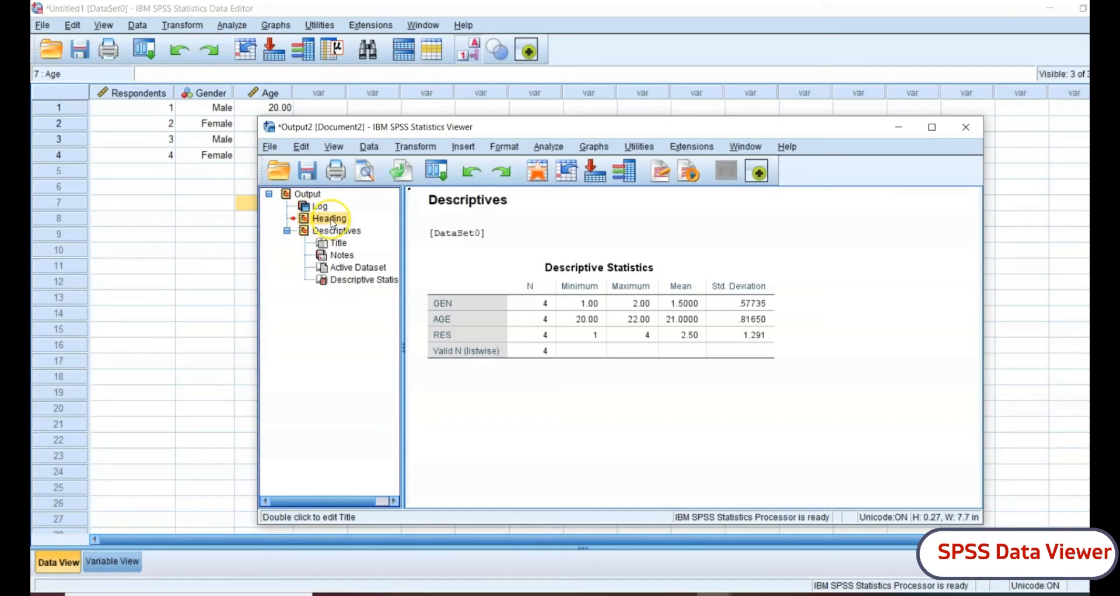
click(464, 146)
click(605, 224)
click(518, 315)
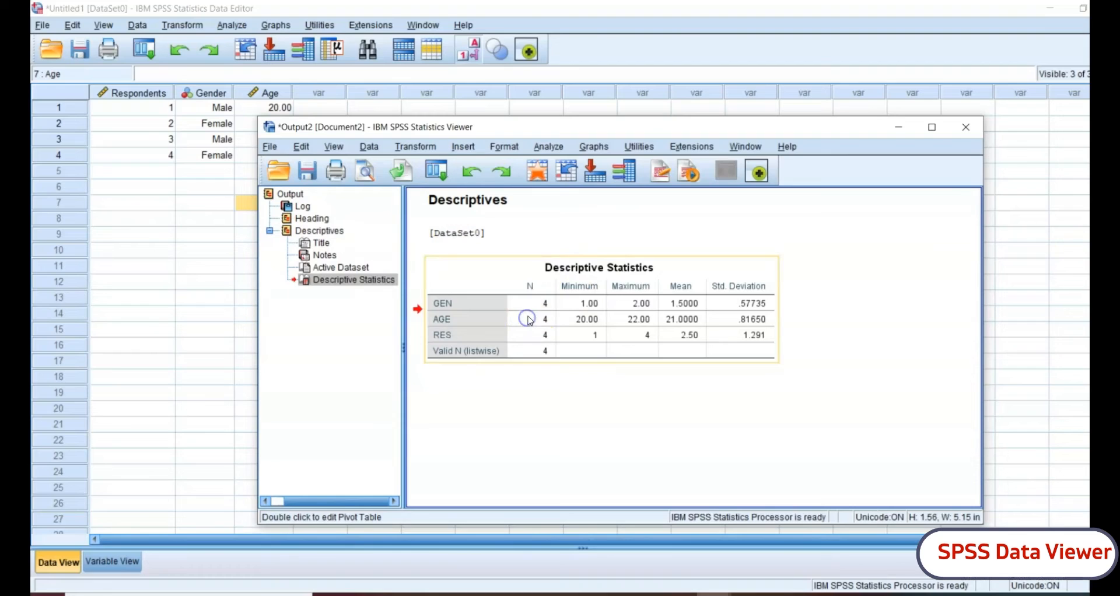
click(467, 148)
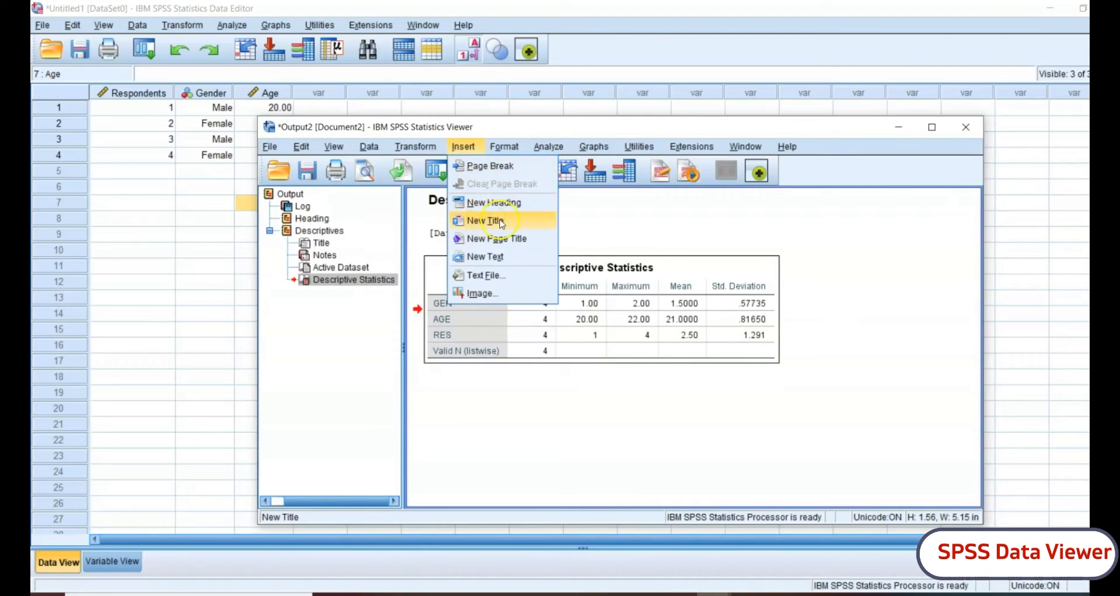
click(593, 214)
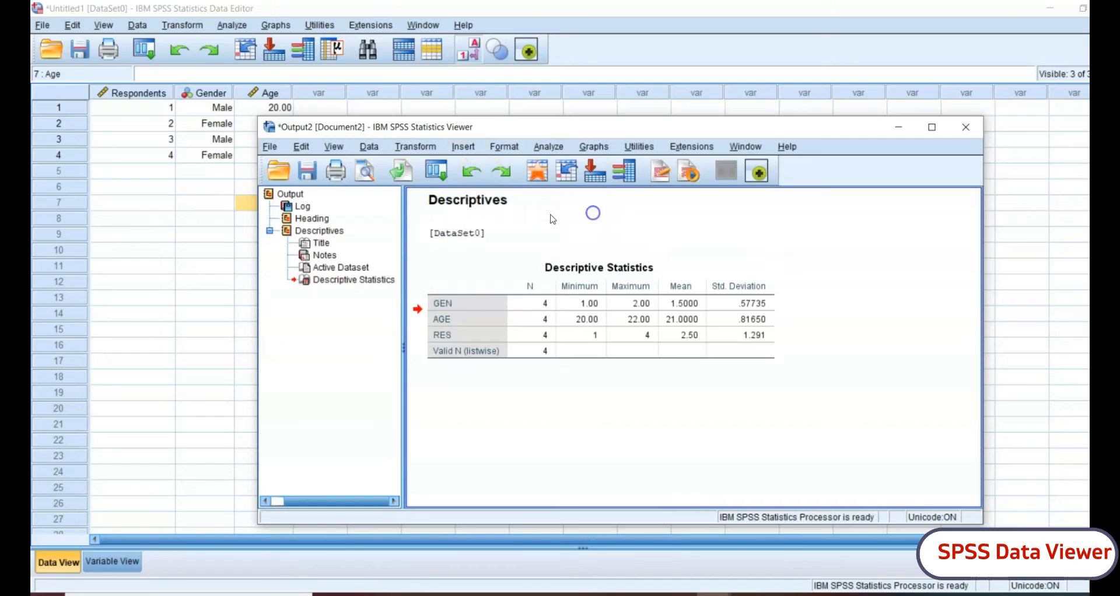
Step: Insert a new title below the Descriptives title reading "Customer perception on digital marketing"
click(483, 201)
click(463, 146)
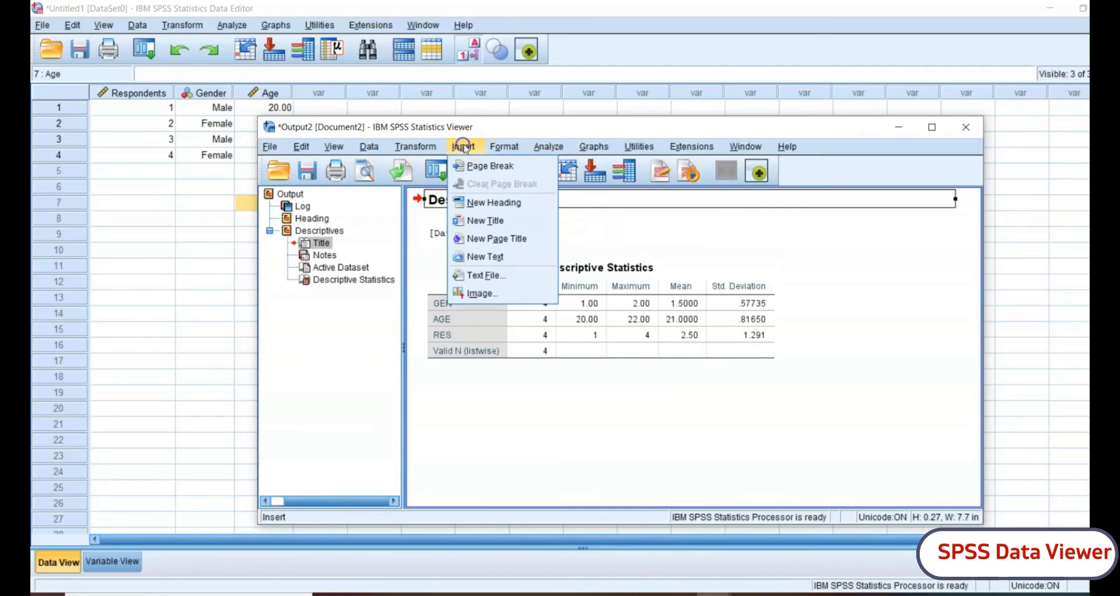
click(487, 220)
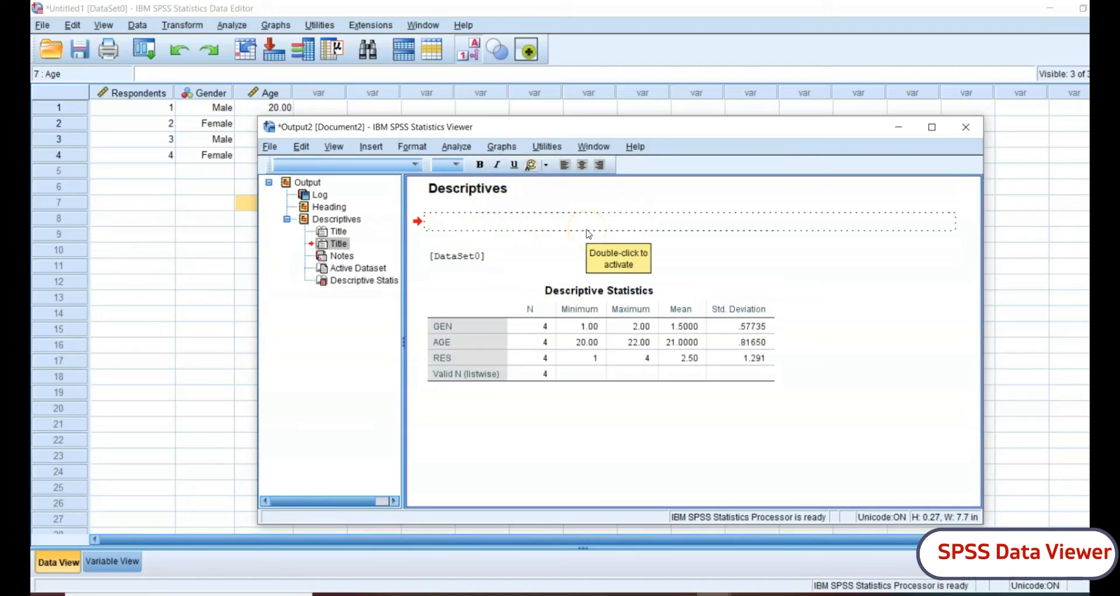
text(cu)
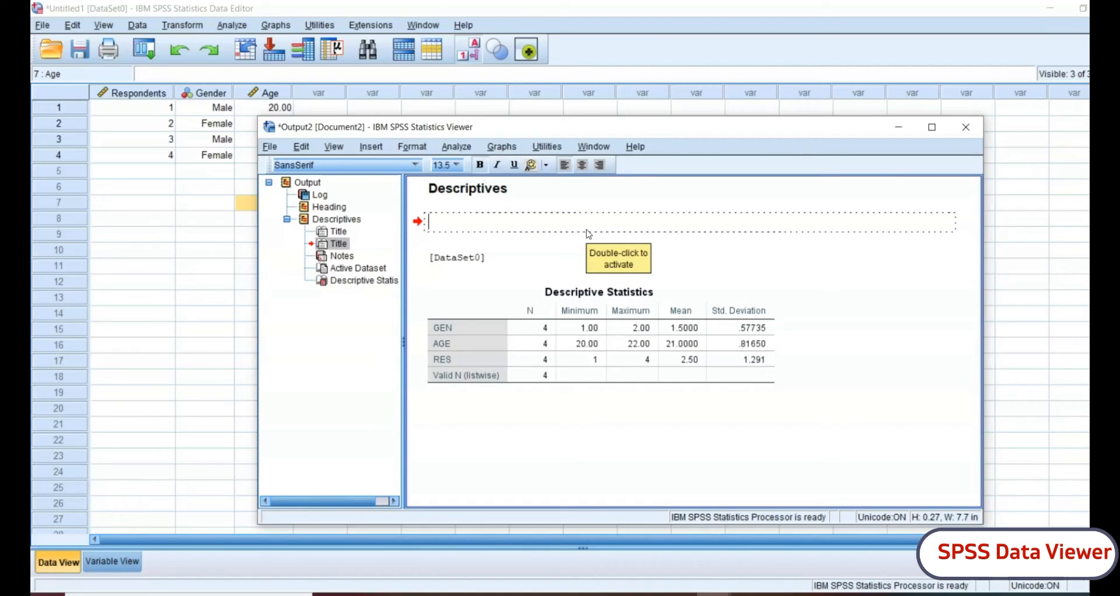
text(stomer p)
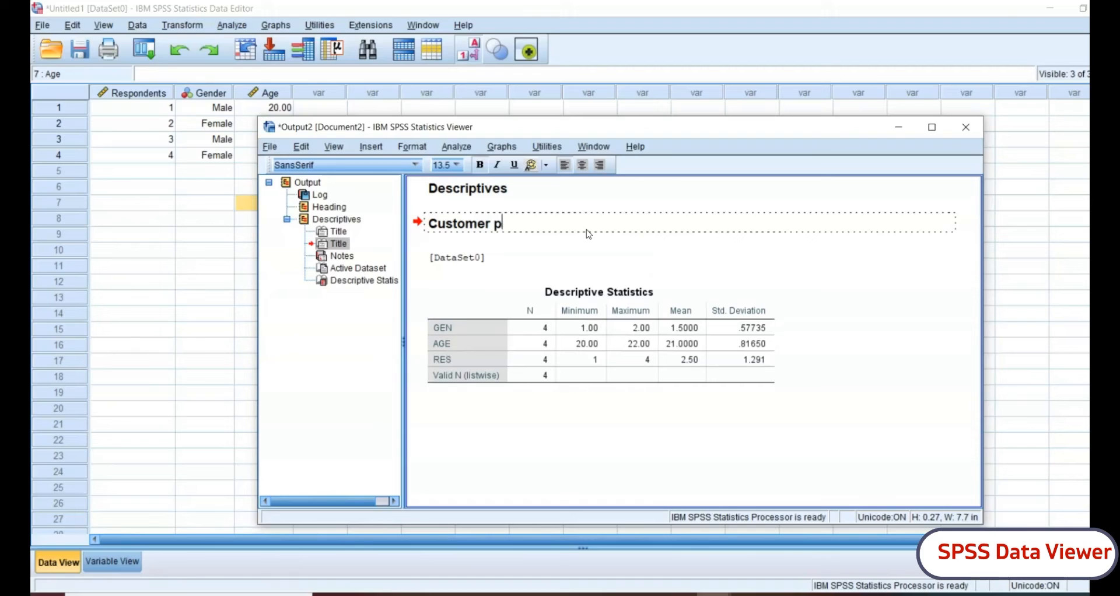
text(erception on digital marketing)
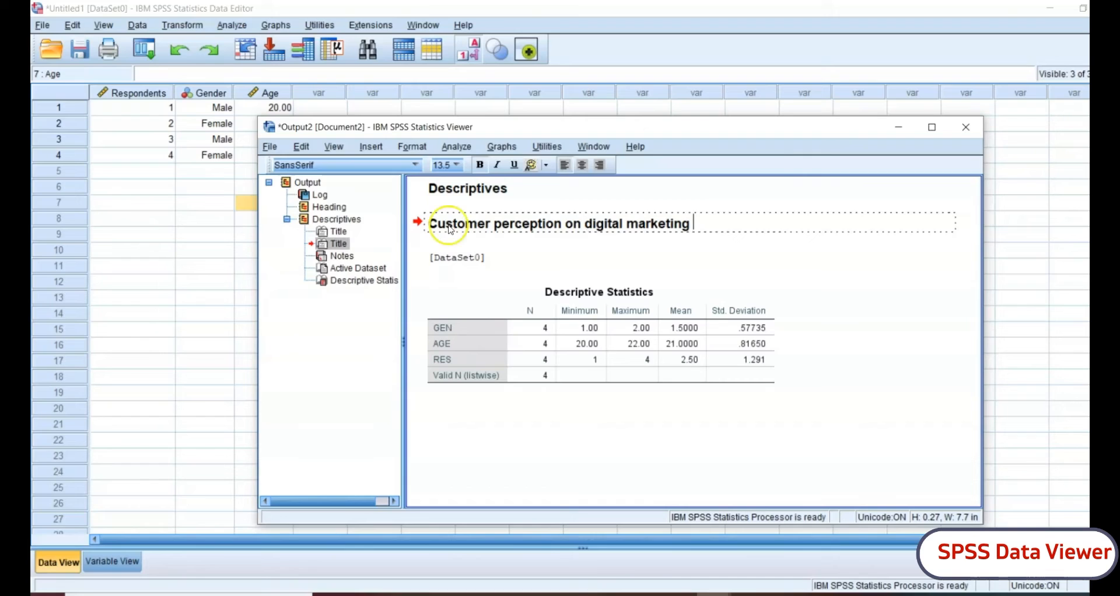
click(733, 259)
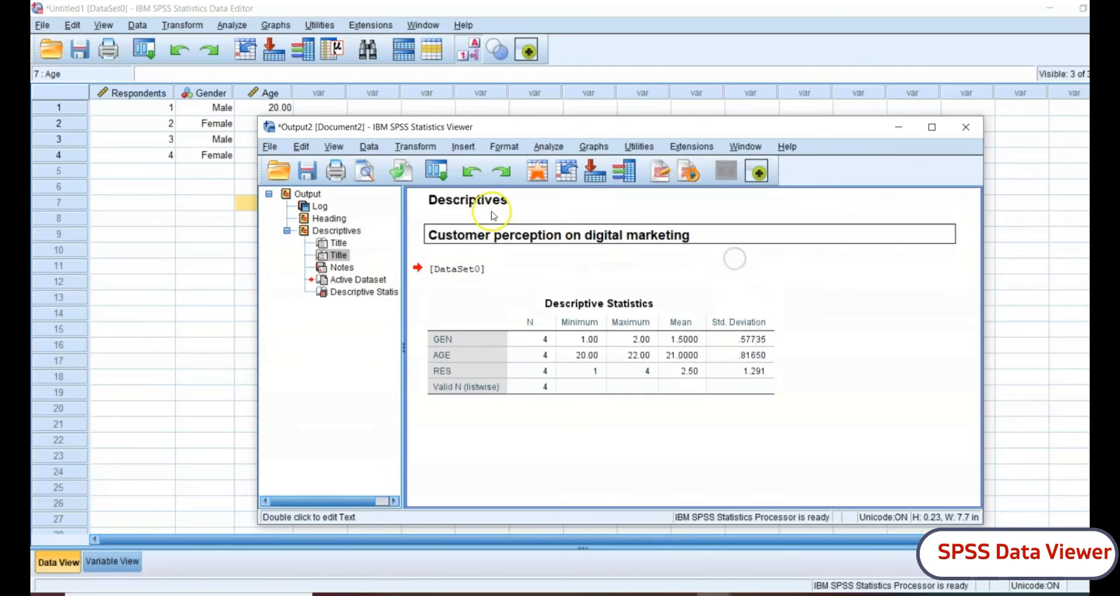
Step: Center the "Customer perception on digital marketing" title in the output
click(463, 147)
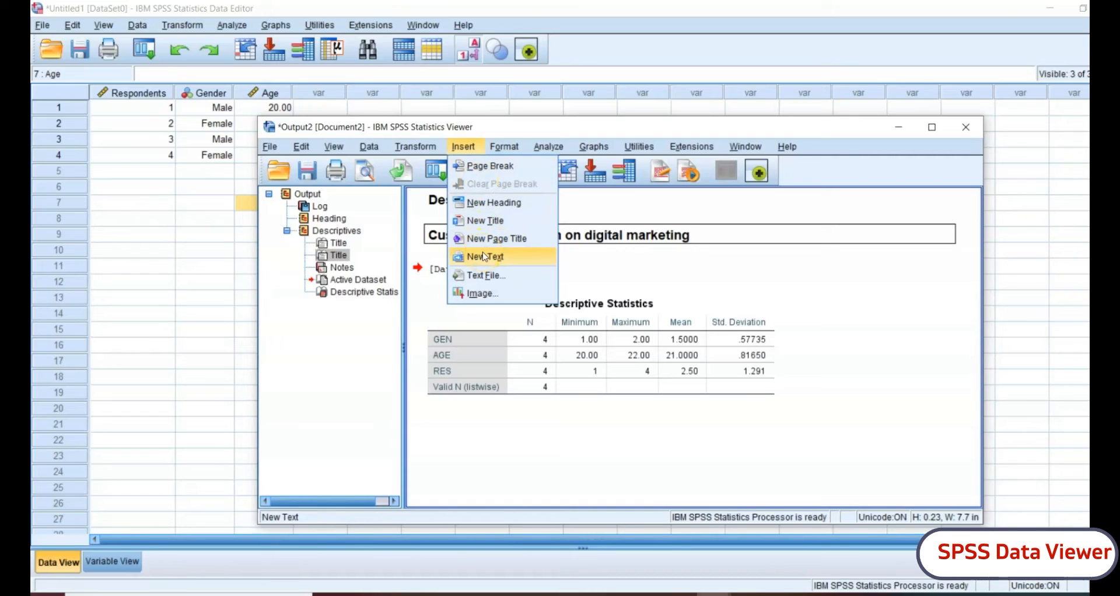
click(513, 153)
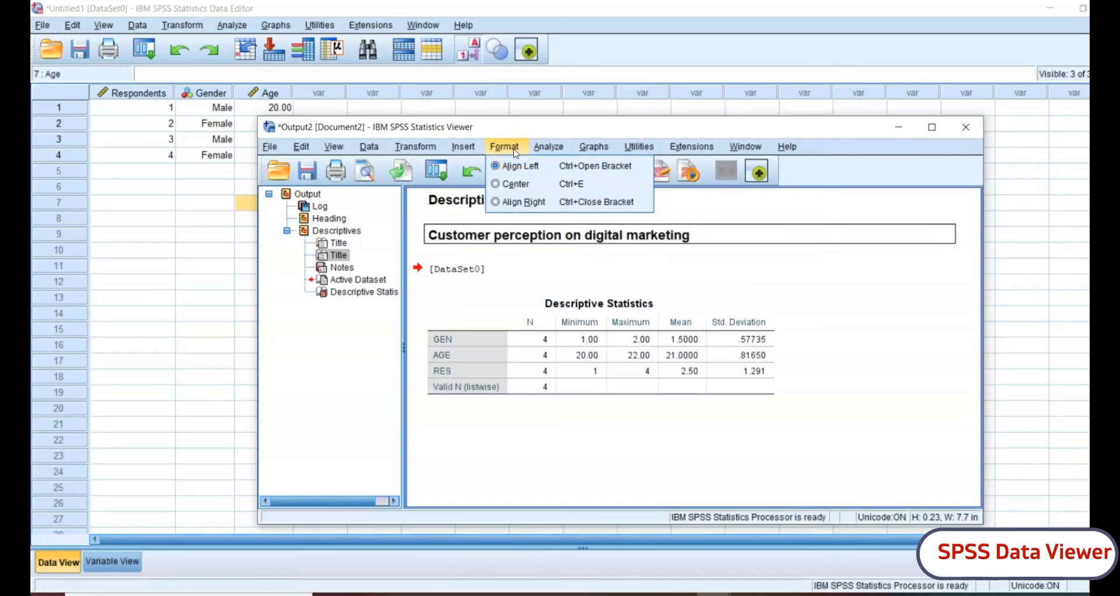
click(497, 184)
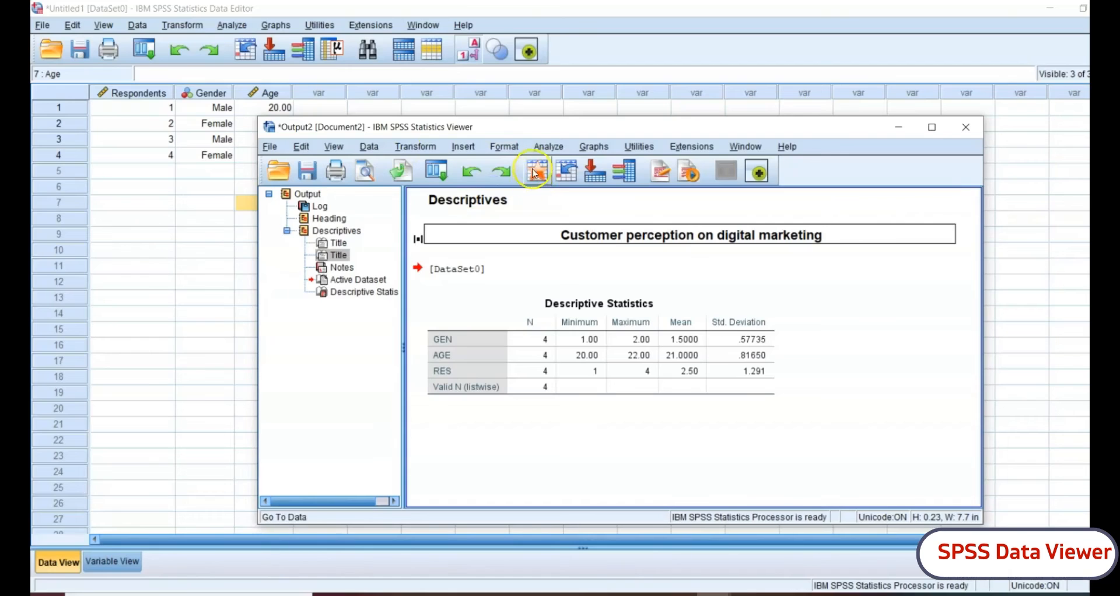
Step: Try left and right alignment on the customer perception title and return it to centered
click(513, 153)
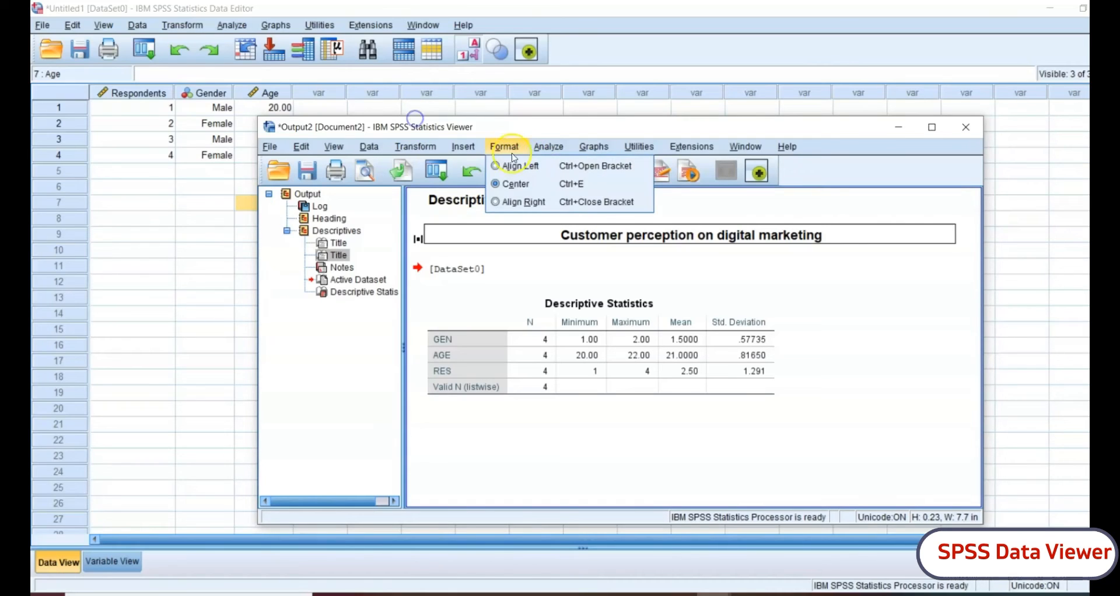
click(497, 169)
click(504, 146)
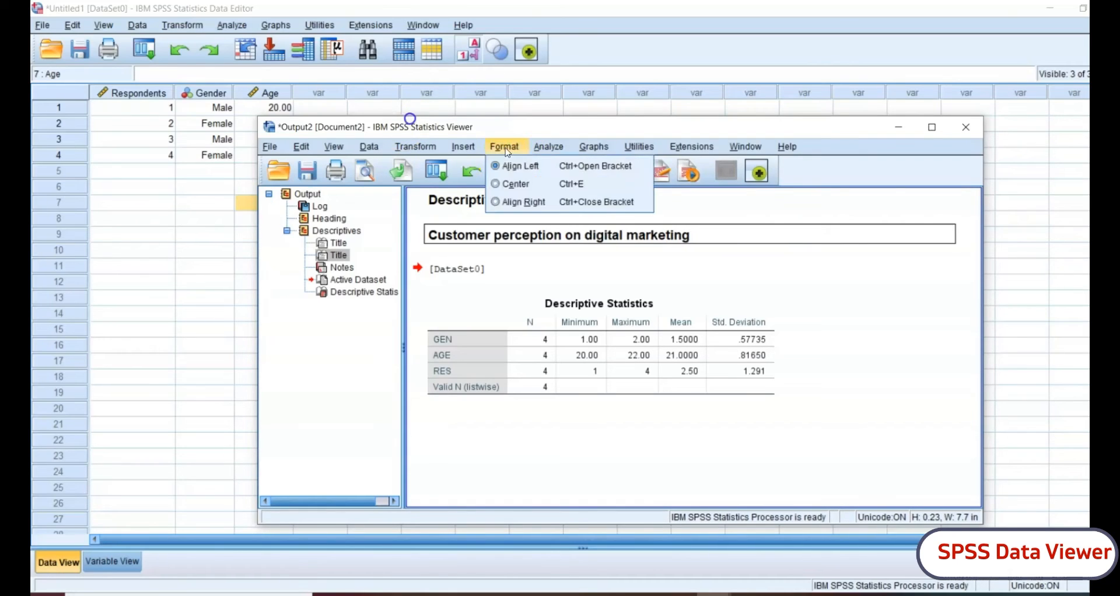
click(499, 200)
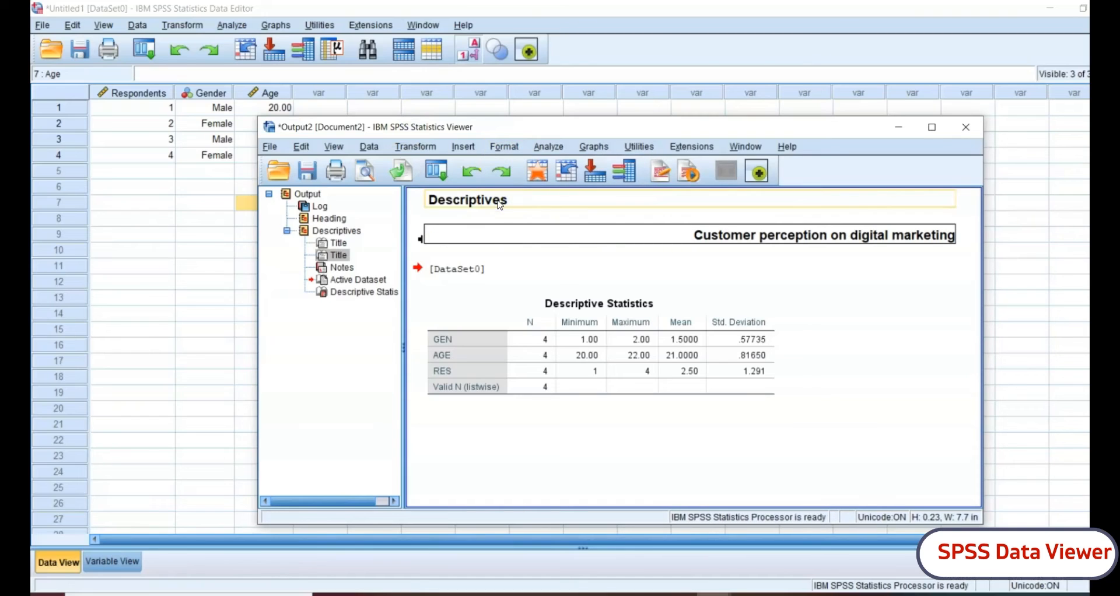
click(503, 146)
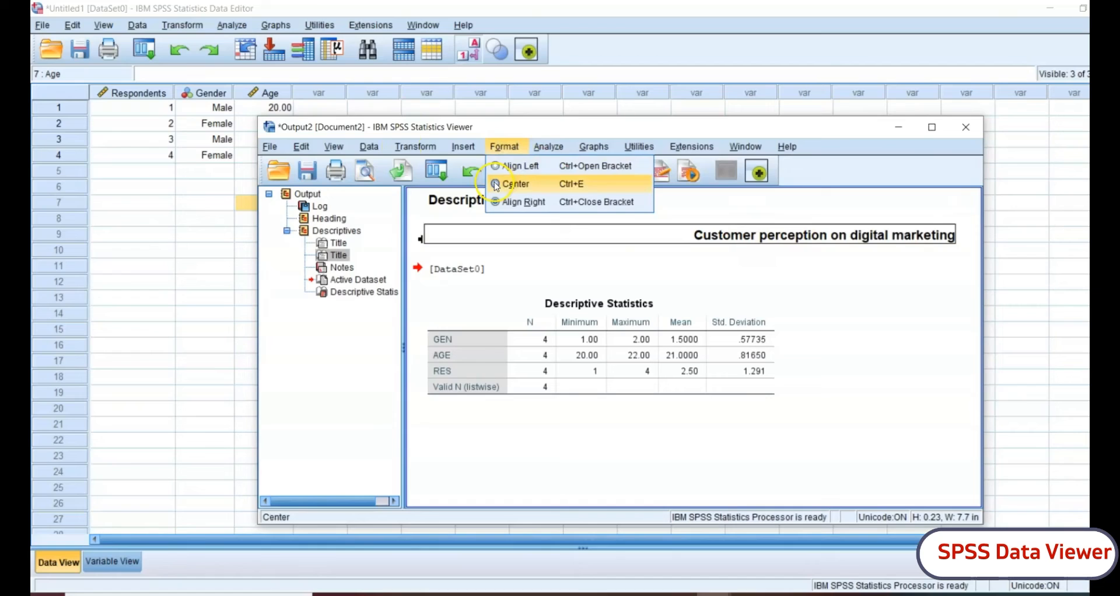
click(496, 185)
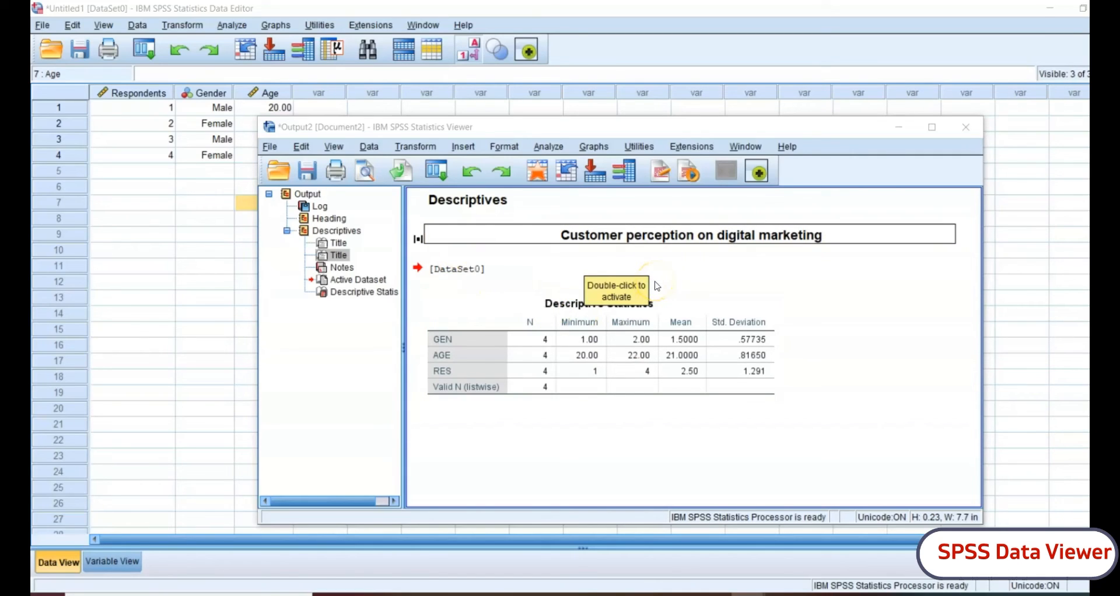
Step: Open the Export Output dialog for the output document and reposition it to show all its settings
click(270, 147)
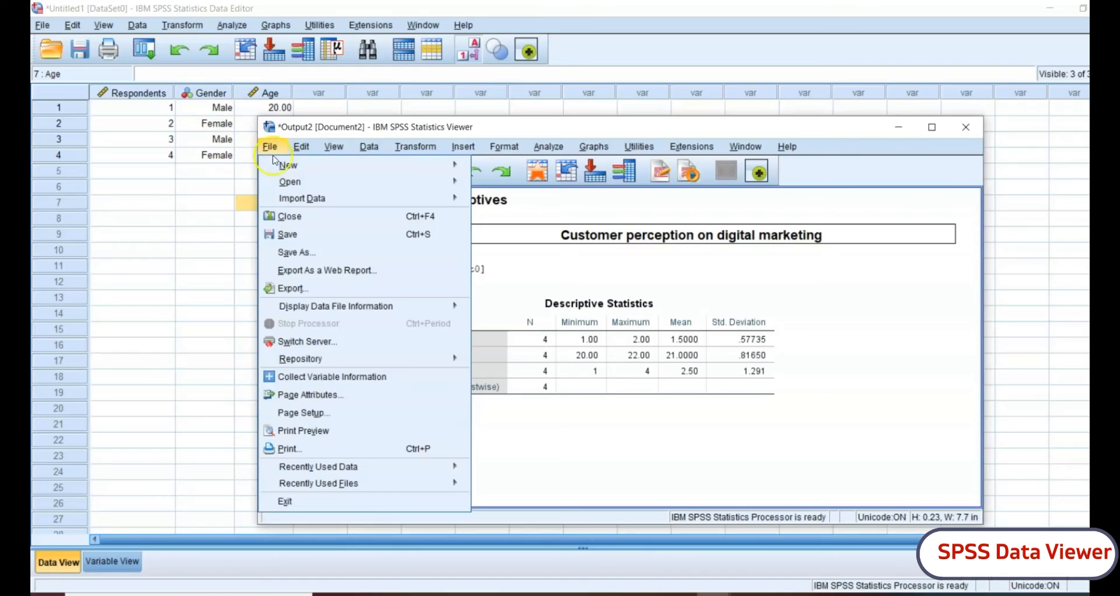
click(308, 289)
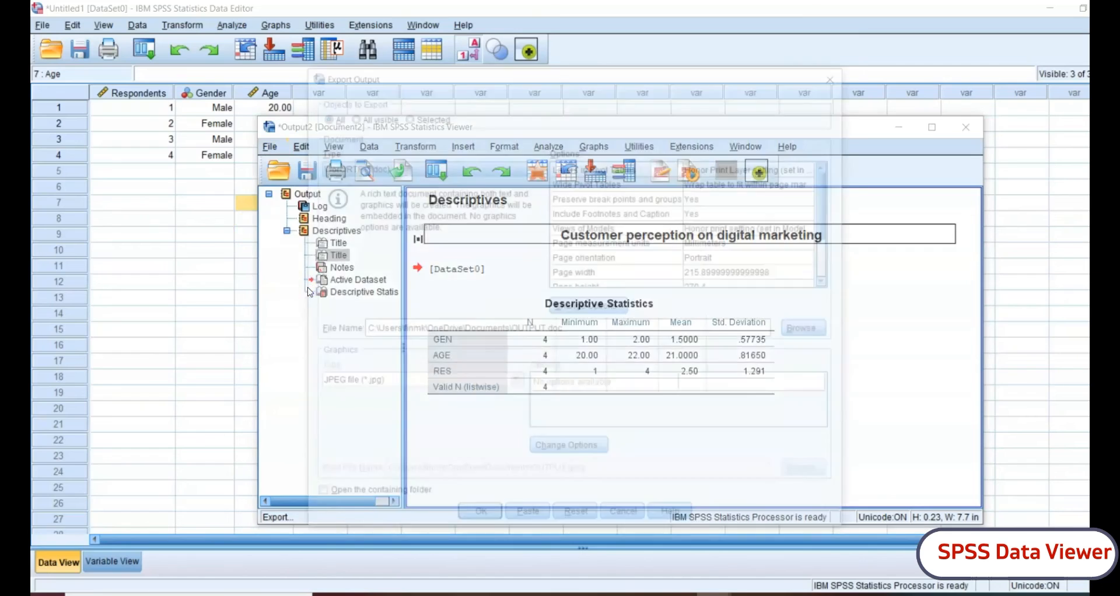
drag(530, 79, 616, 94)
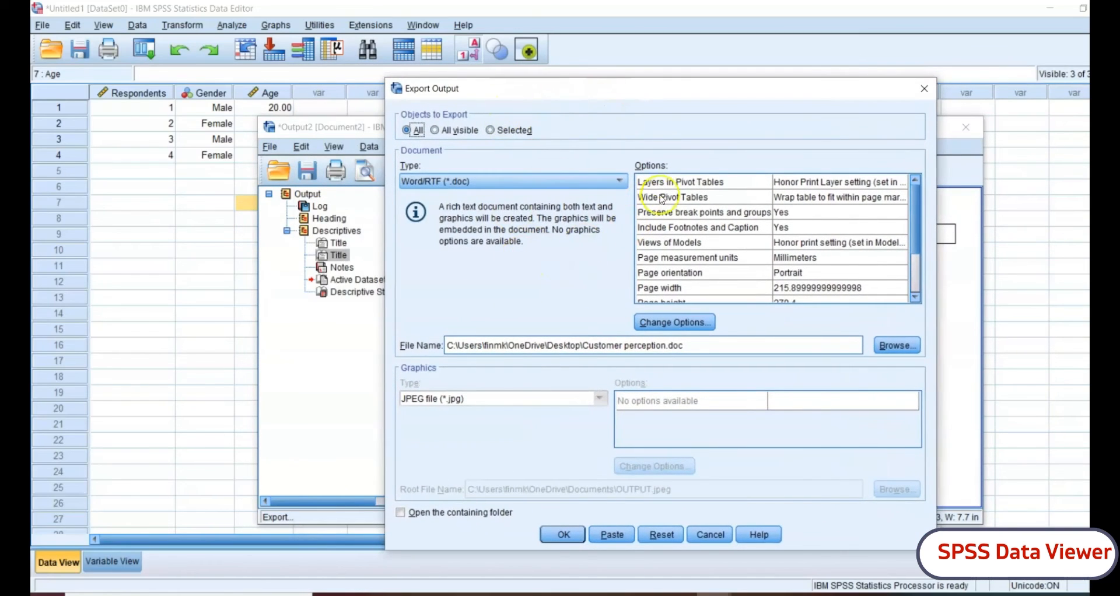
drag(634, 88, 595, 51)
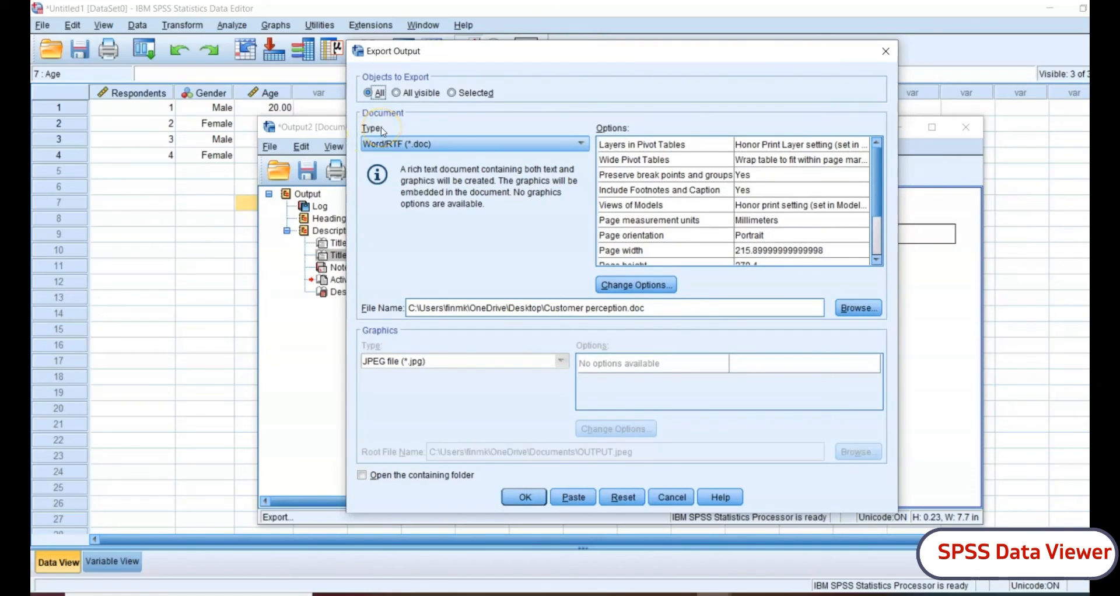
Step: Review the export file types, keep Word/RTF (*.doc), and export all objects to Customer perception.doc on the Desktop
click(581, 145)
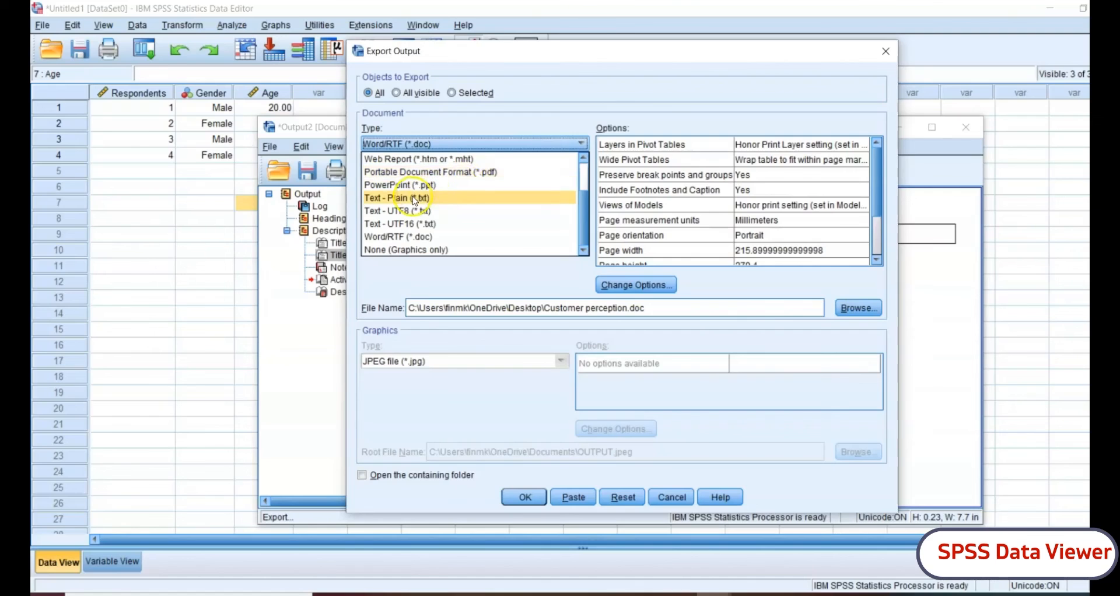
drag(583, 216, 583, 182)
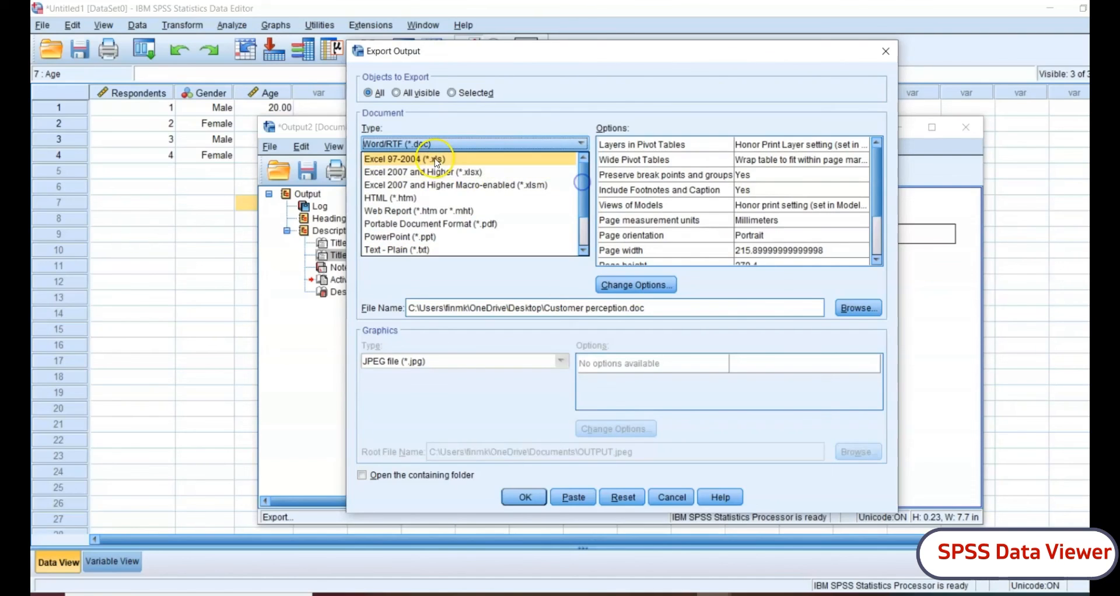
click(584, 220)
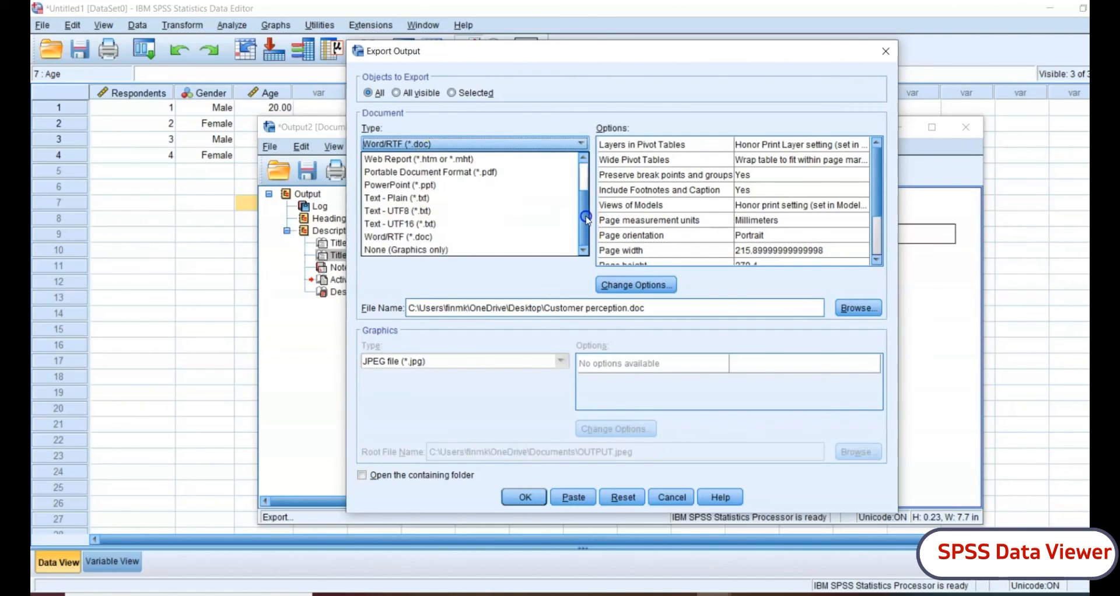
click(579, 158)
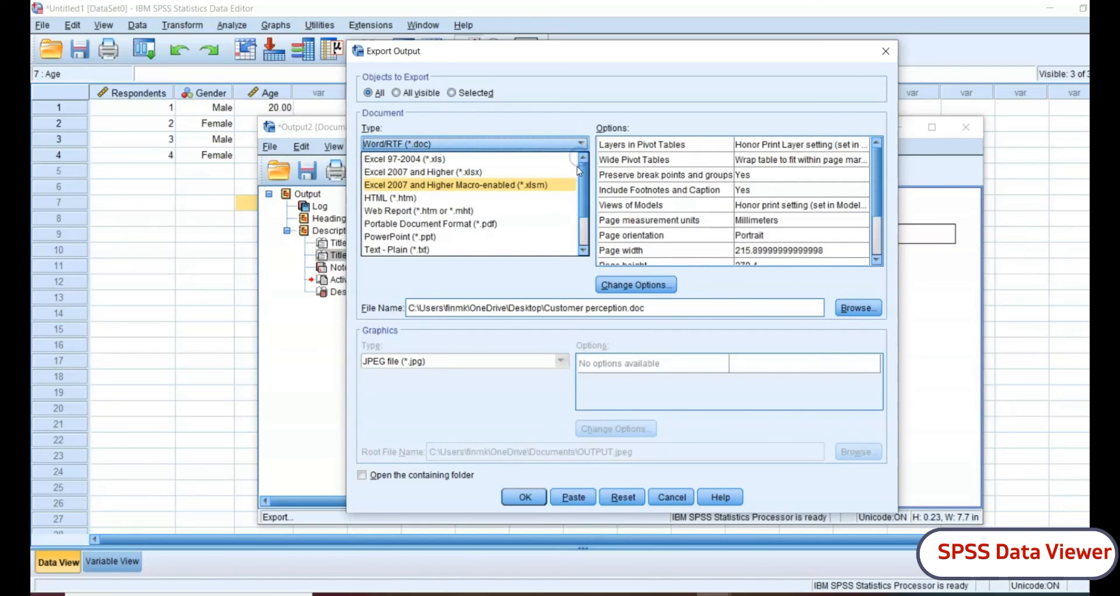
click(584, 223)
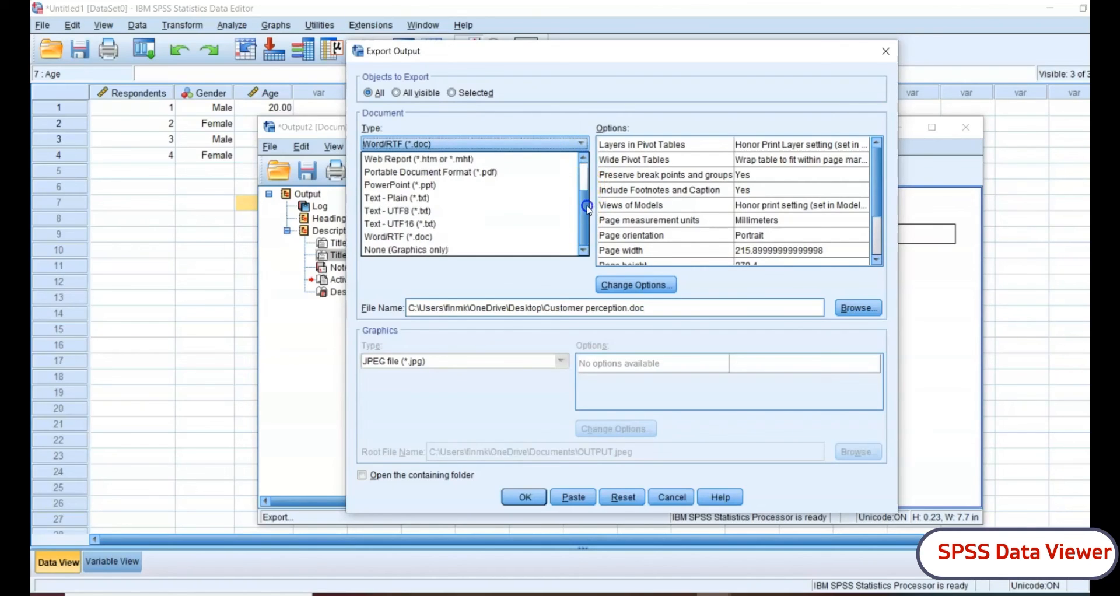
click(407, 145)
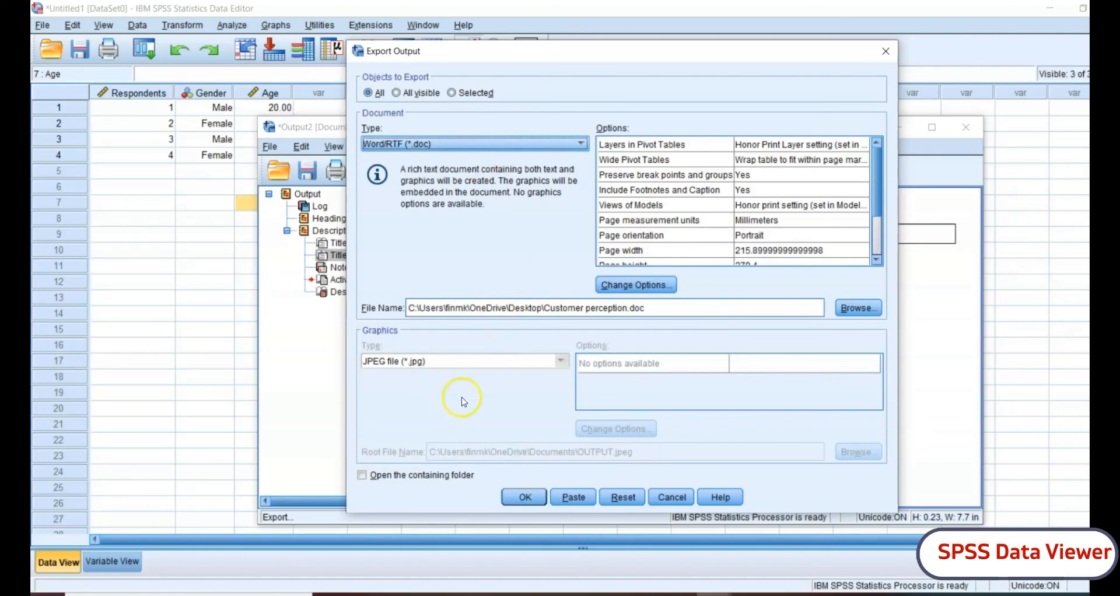
click(524, 497)
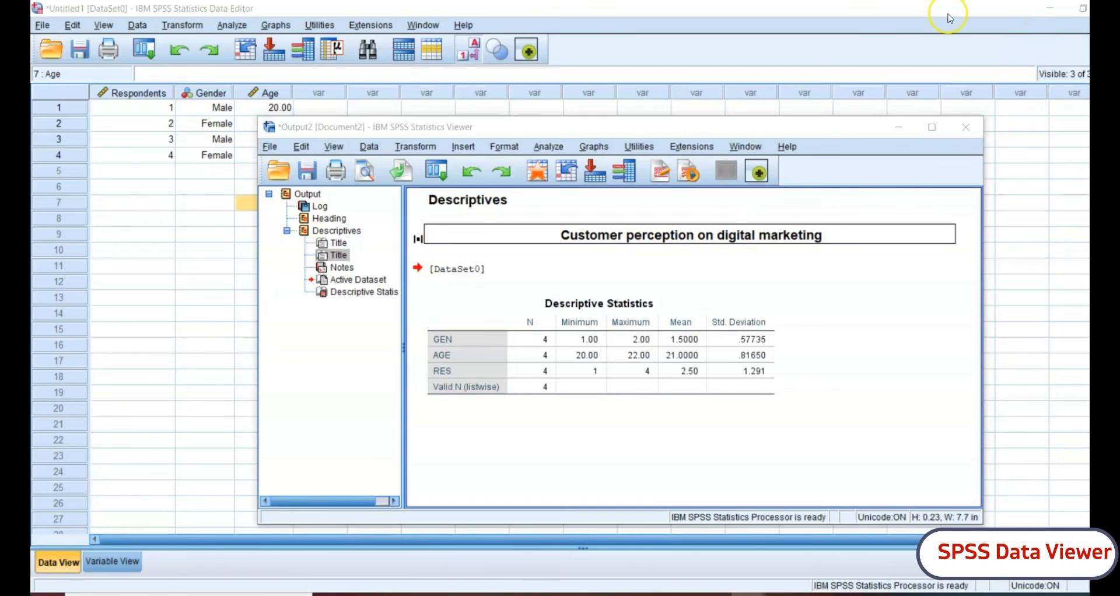
Step: Minimize the open windows except the Output2 viewer and move the viewer lower to uncover the exported Customer perception file on the desktop
click(1009, 11)
click(1054, 11)
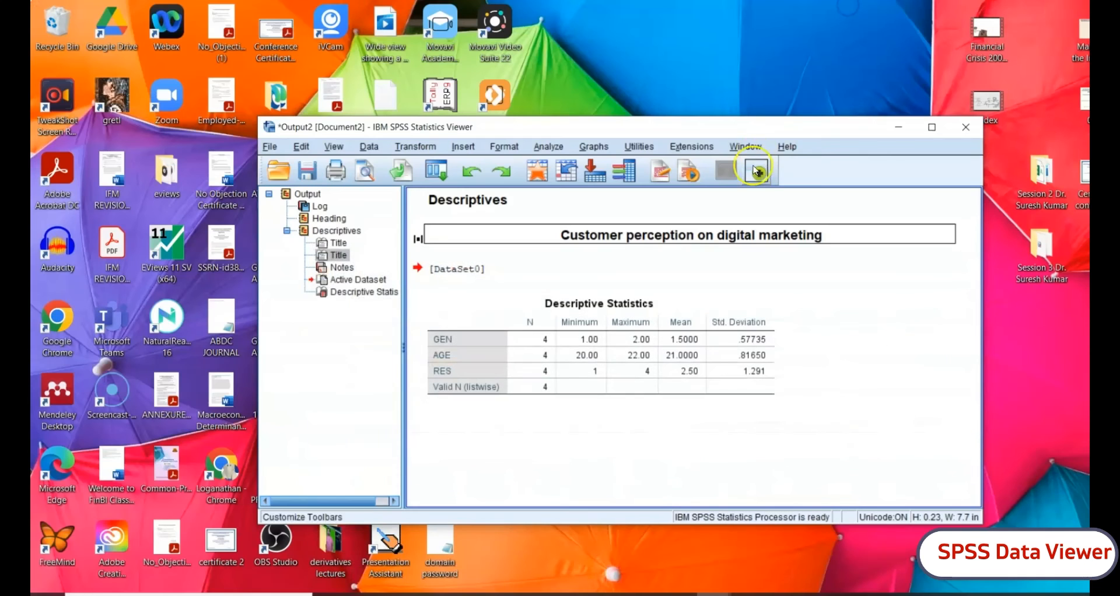
drag(851, 131, 789, 387)
click(492, 327)
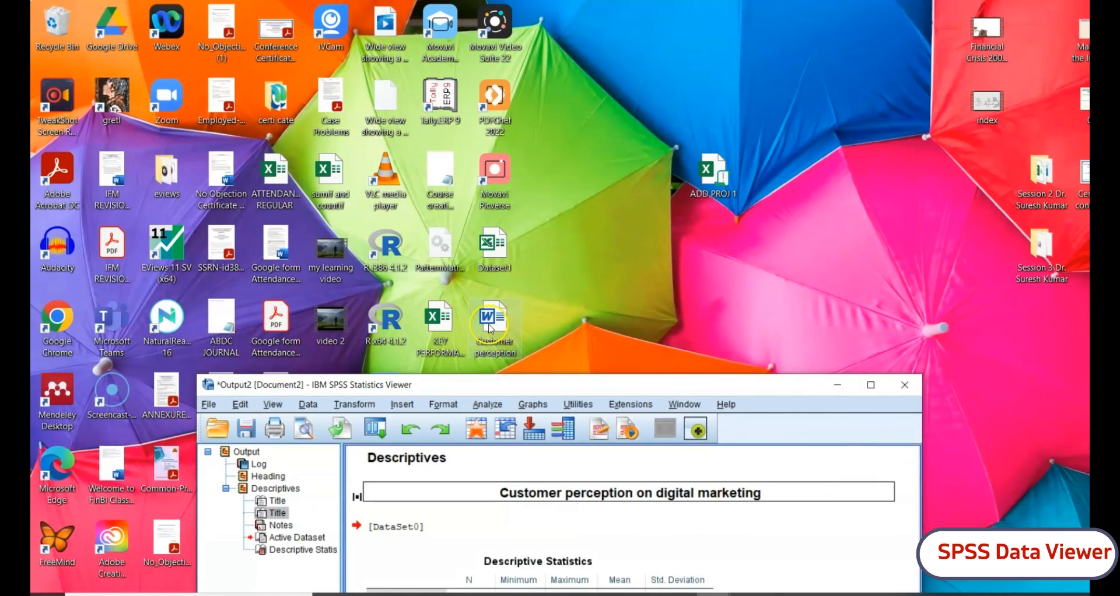
Step: Move the Customer perception file to a free spot on the desktop and reposition the Output2 viewer so both are accessible
drag(500, 327, 747, 94)
drag(656, 385, 434, 38)
click(767, 98)
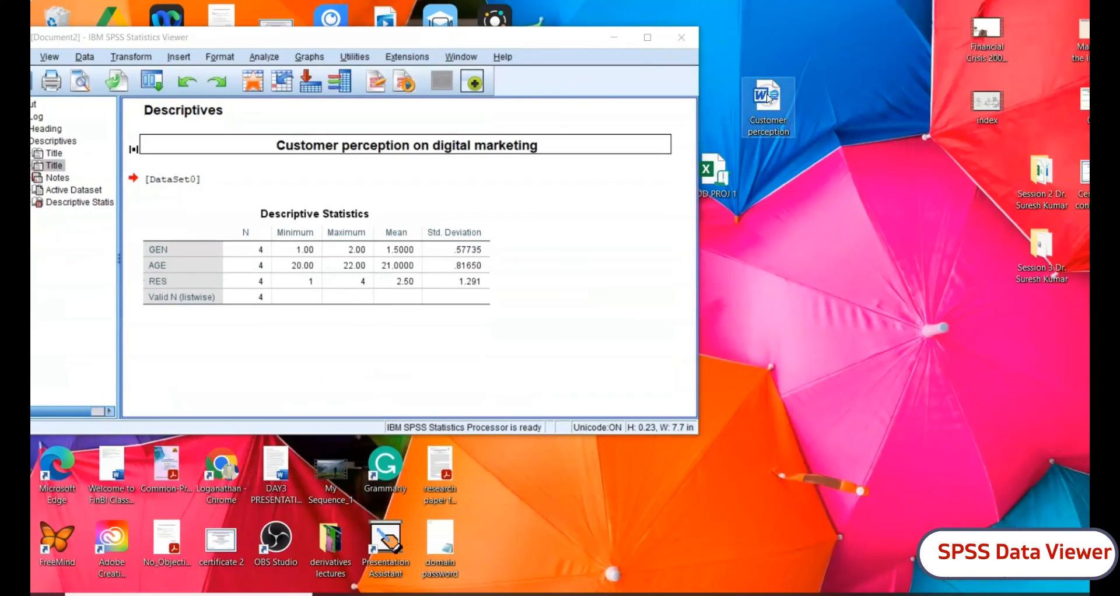
Step: Open the exported Customer perception document in Word and review its contents through to the Descriptive Statistics table on page 2
double_click(767, 98)
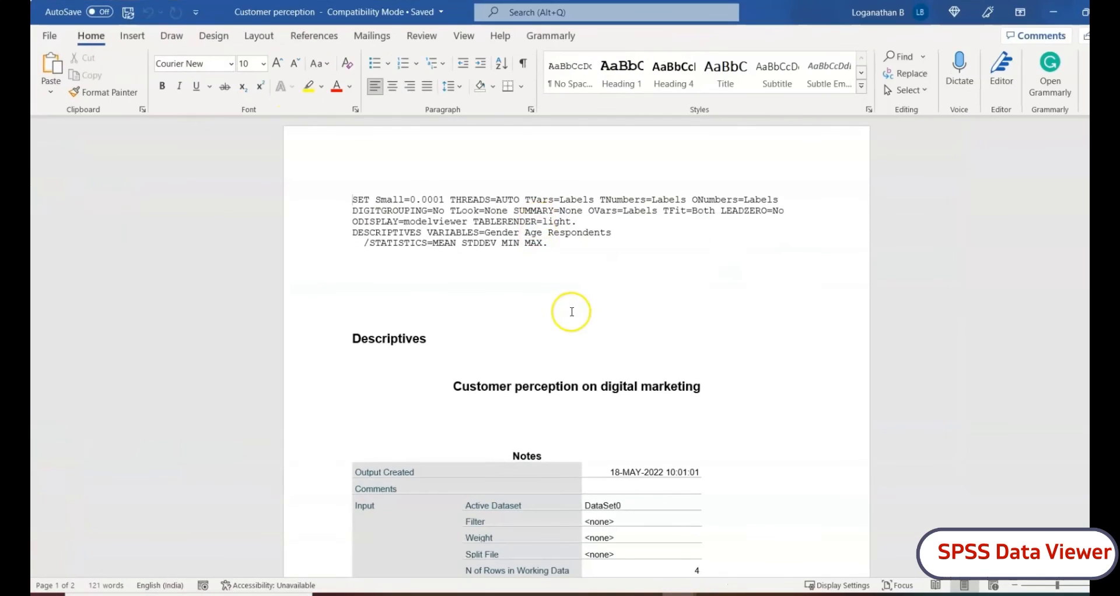
click(561, 324)
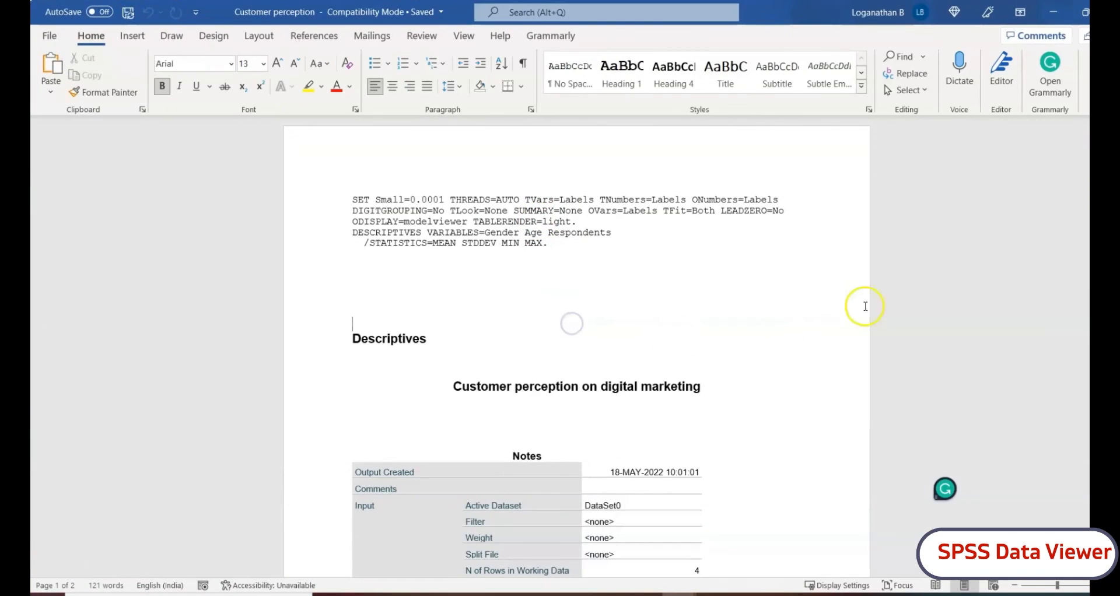
mouse_move(1109, 169)
mouse_down()
mouse_move(1109, 335)
mouse_move(1108, 191)
mouse_up()
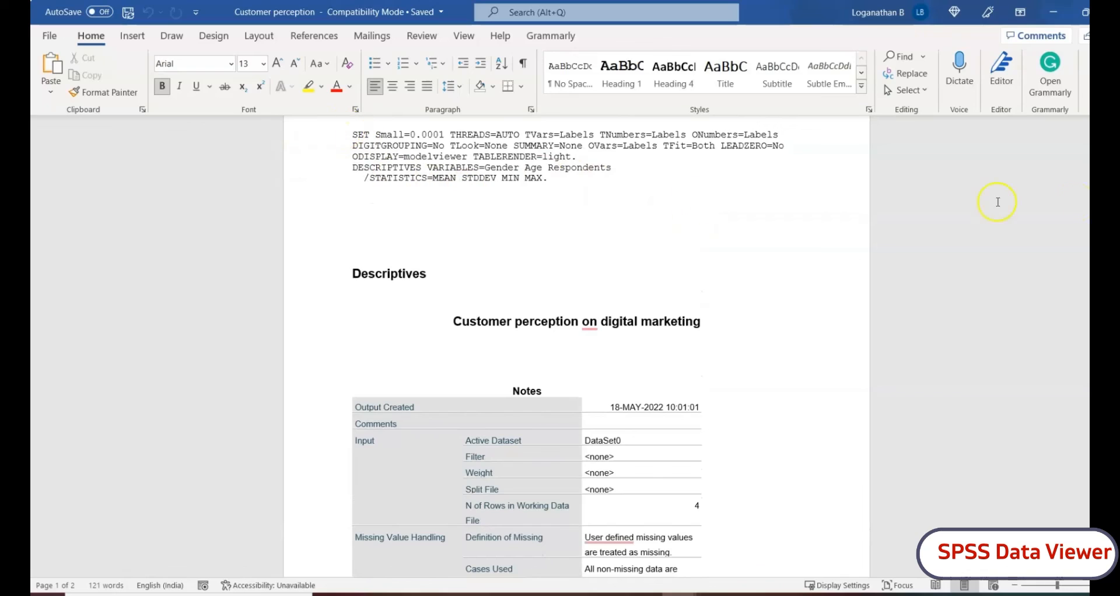
drag(1100, 190, 1097, 390)
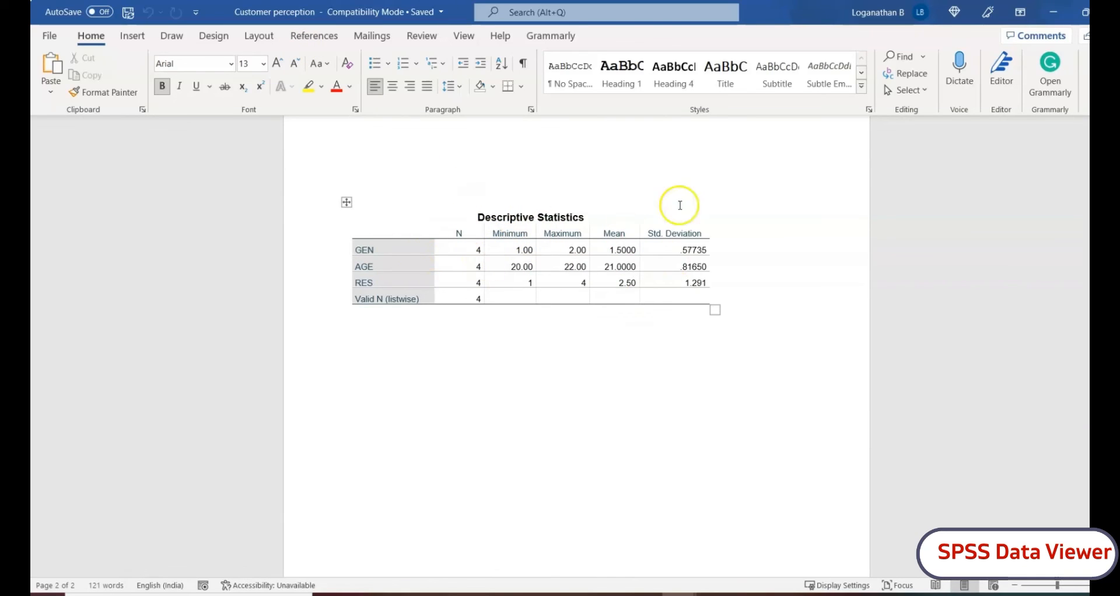
Step: Bring the SPSS Output2 viewer into view alongside the Word document to compare the Descriptive Statistics tables
click(710, 595)
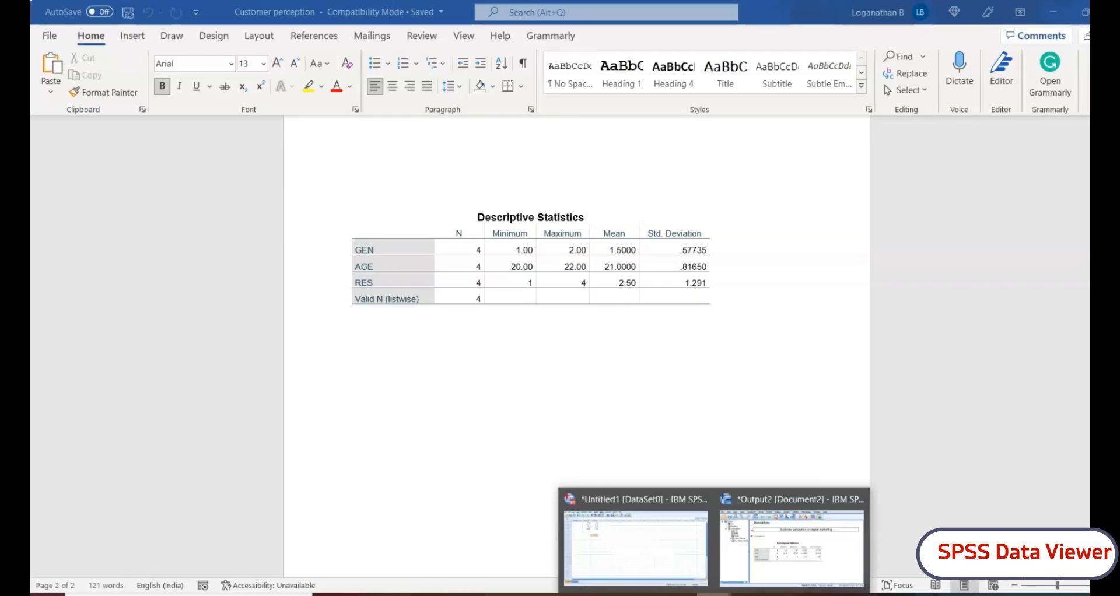
click(777, 555)
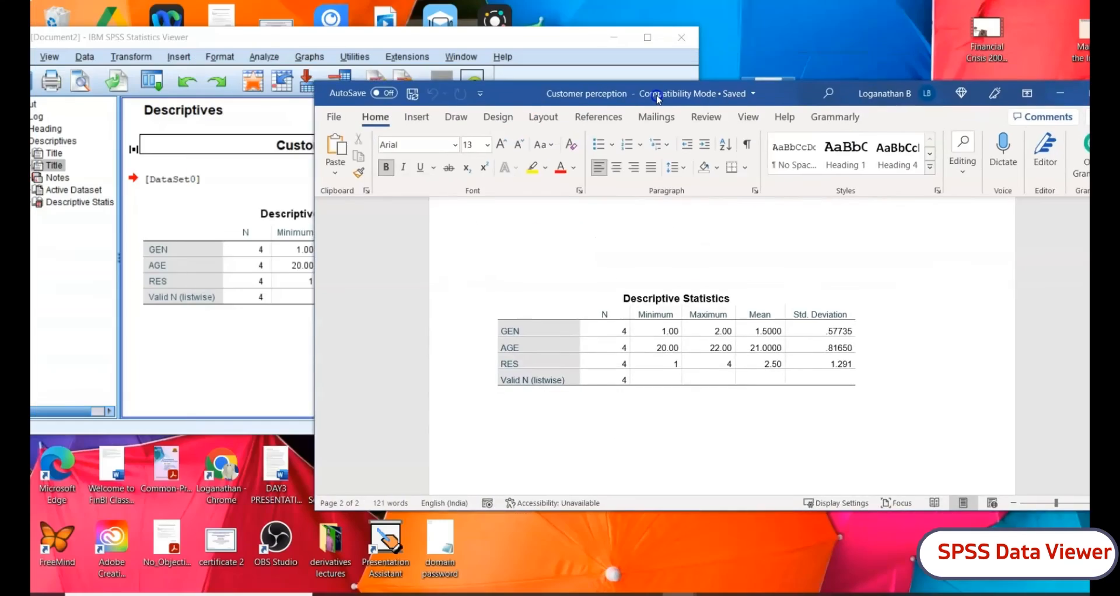